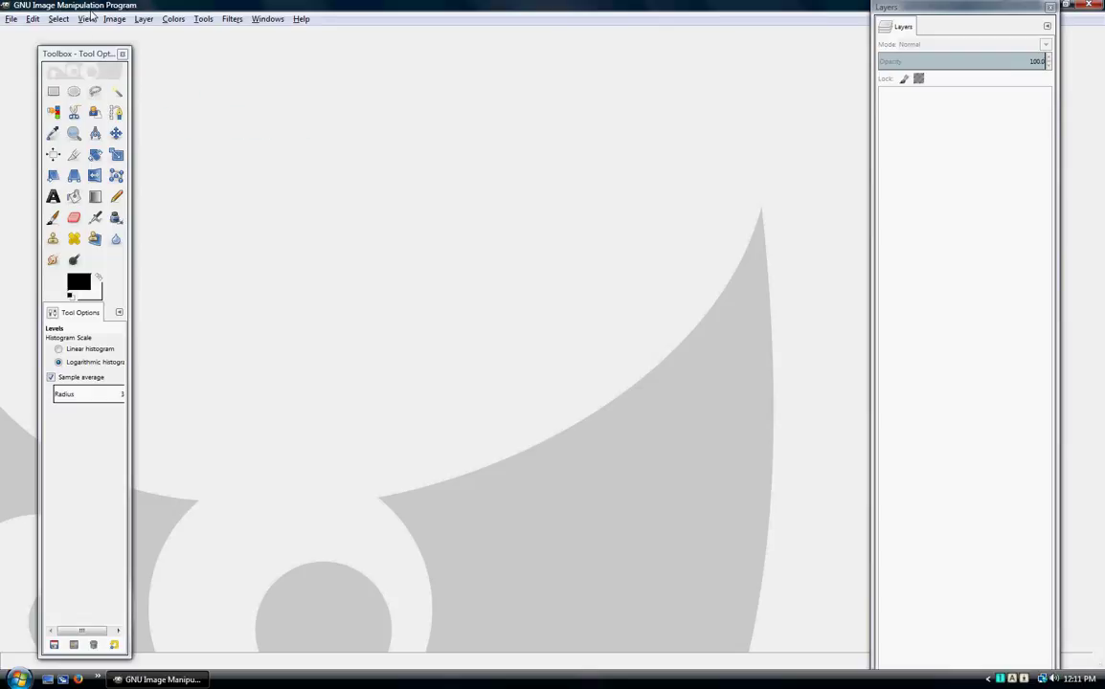
Step: Open casa_0.5-1.5keV, casa_1.5-3.0keV and casa_4.0-6.0keV FITS files as layers of one image
click(9, 21)
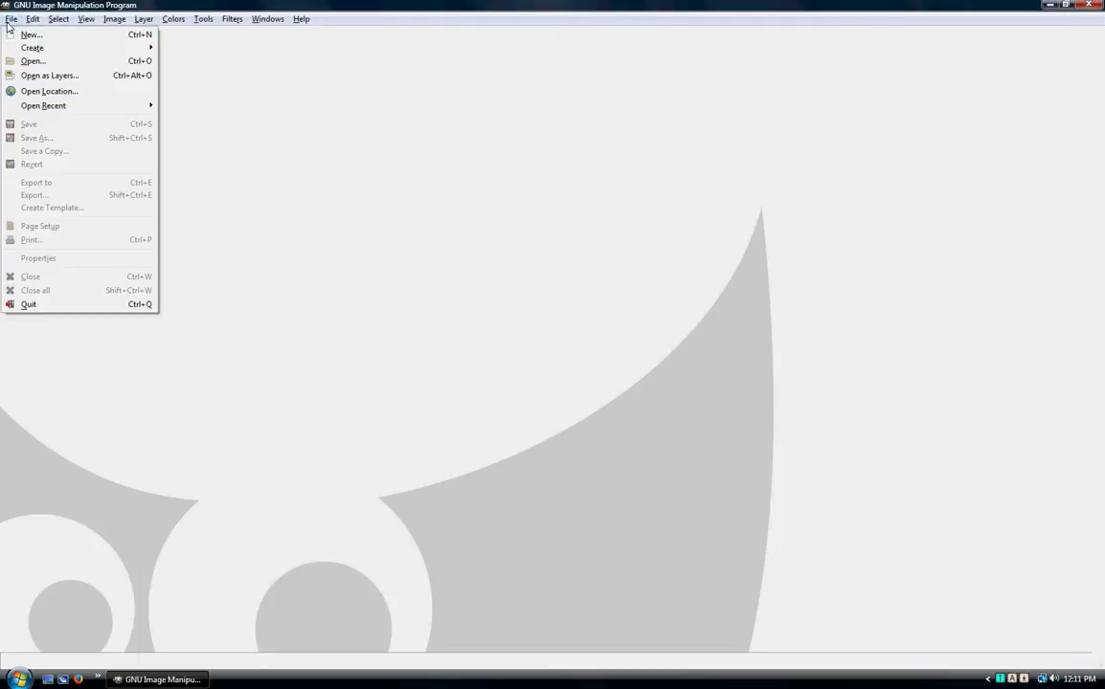
click(52, 79)
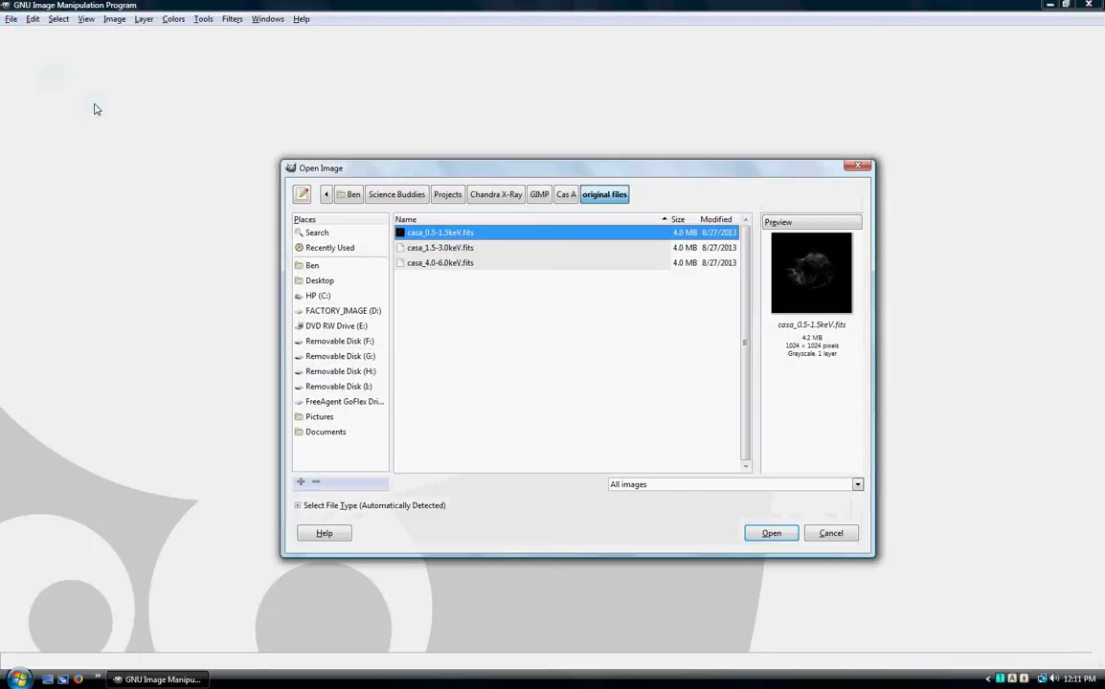
shift+click(442, 263)
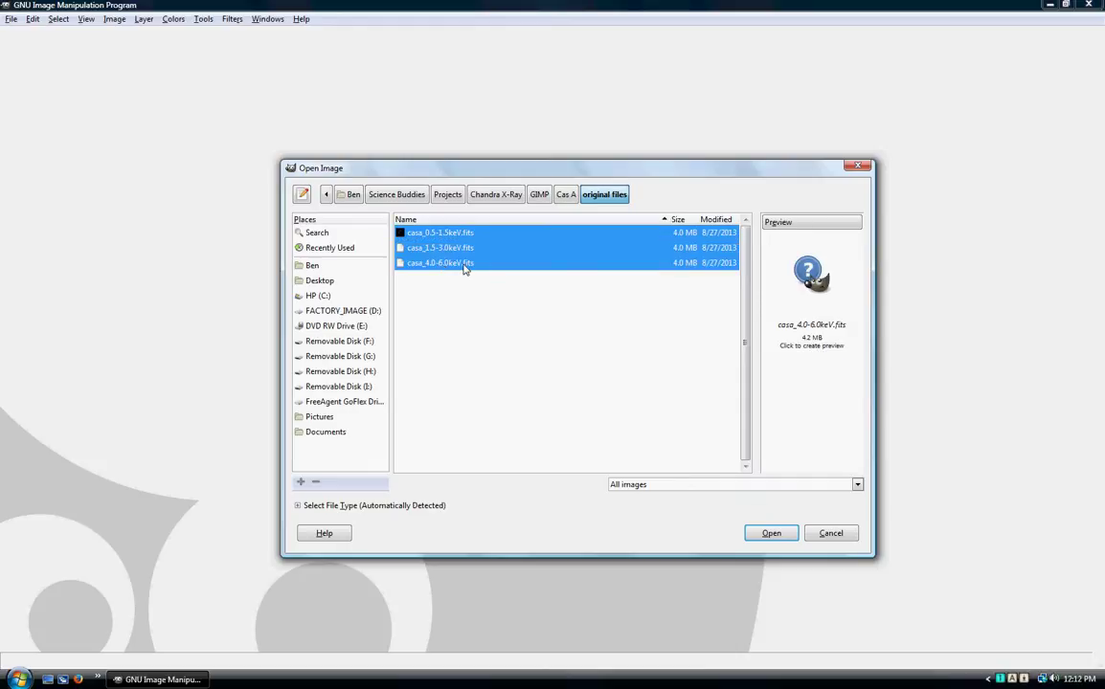
click(766, 535)
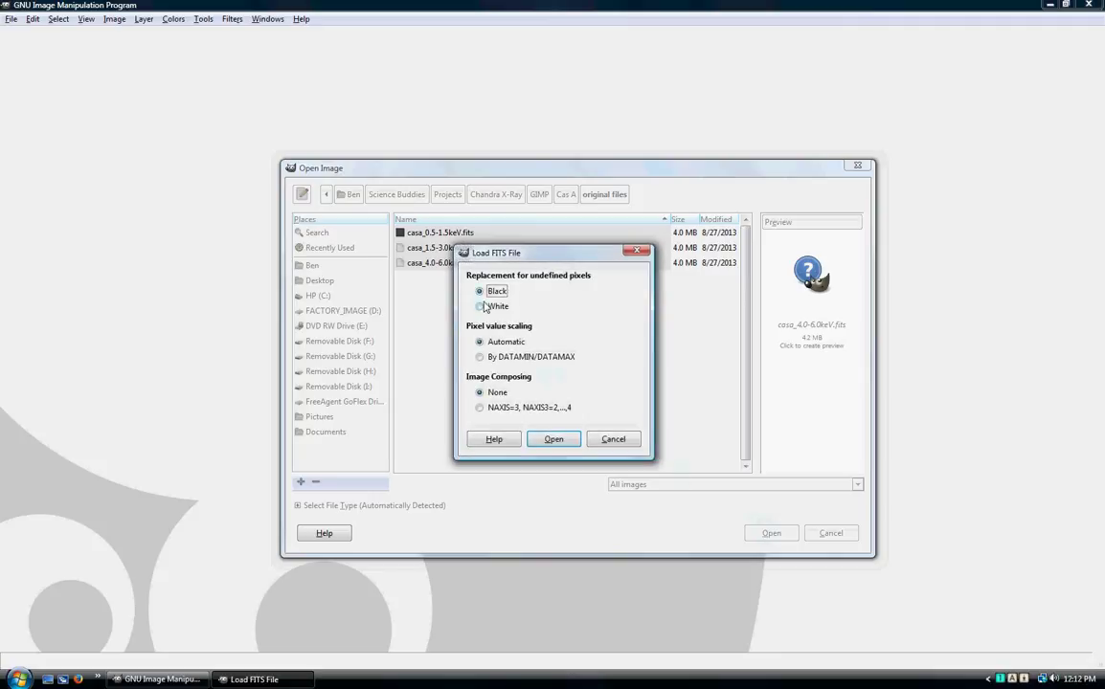
click(555, 440)
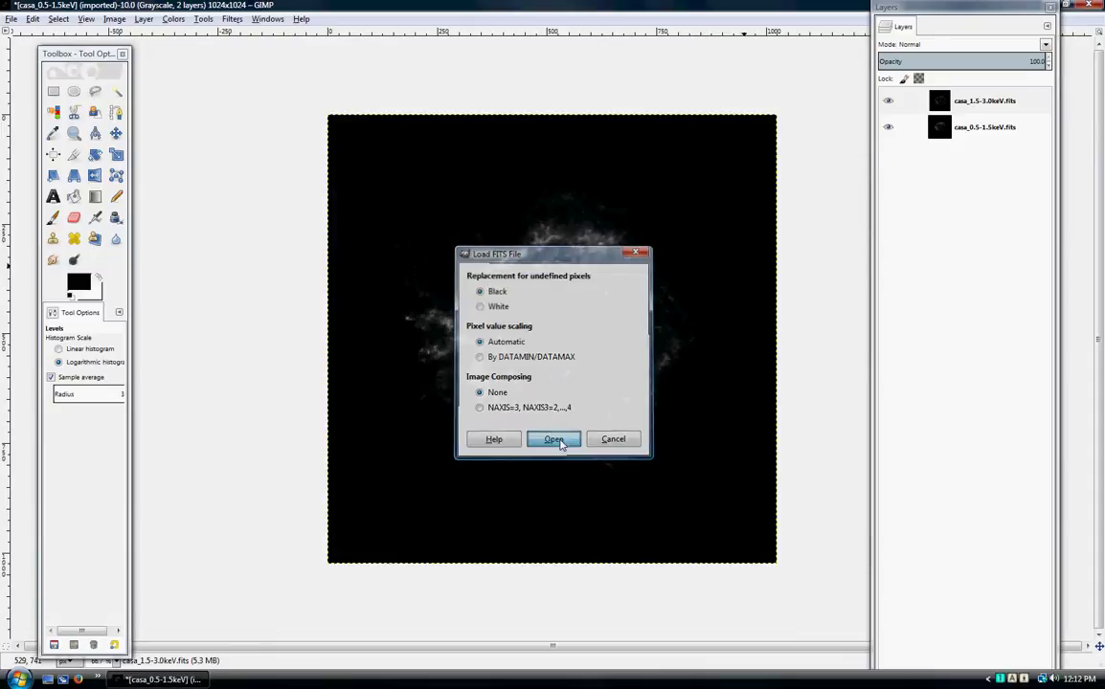
click(560, 441)
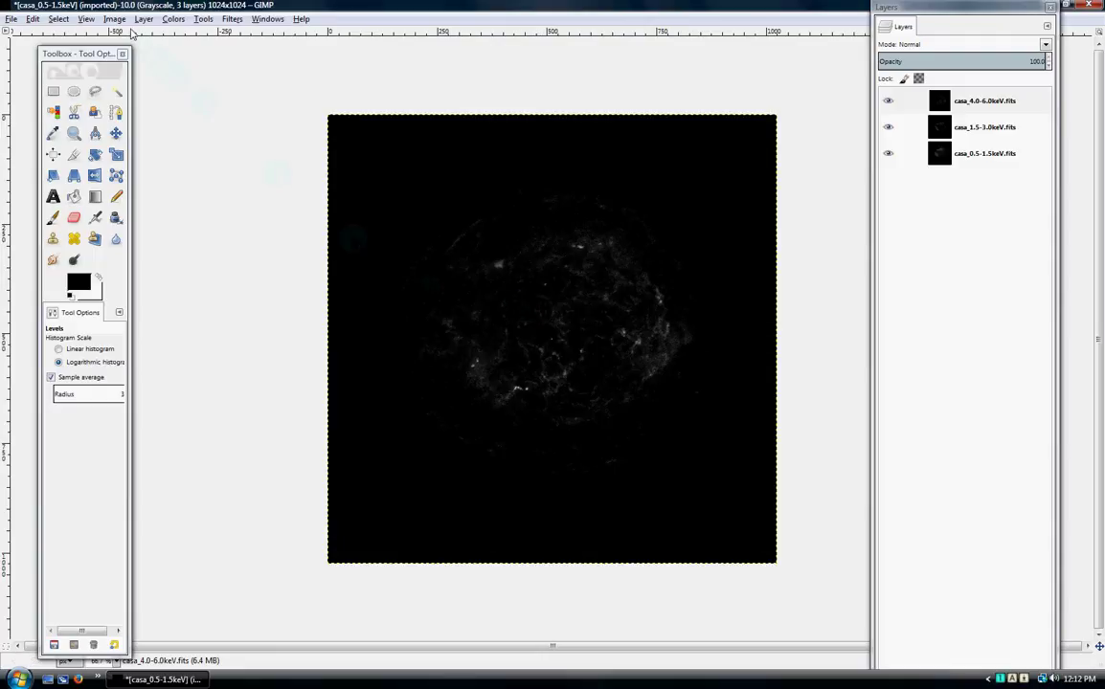
Step: Convert the grayscale Cas A image to RGB colour mode via Image > Mode
click(114, 19)
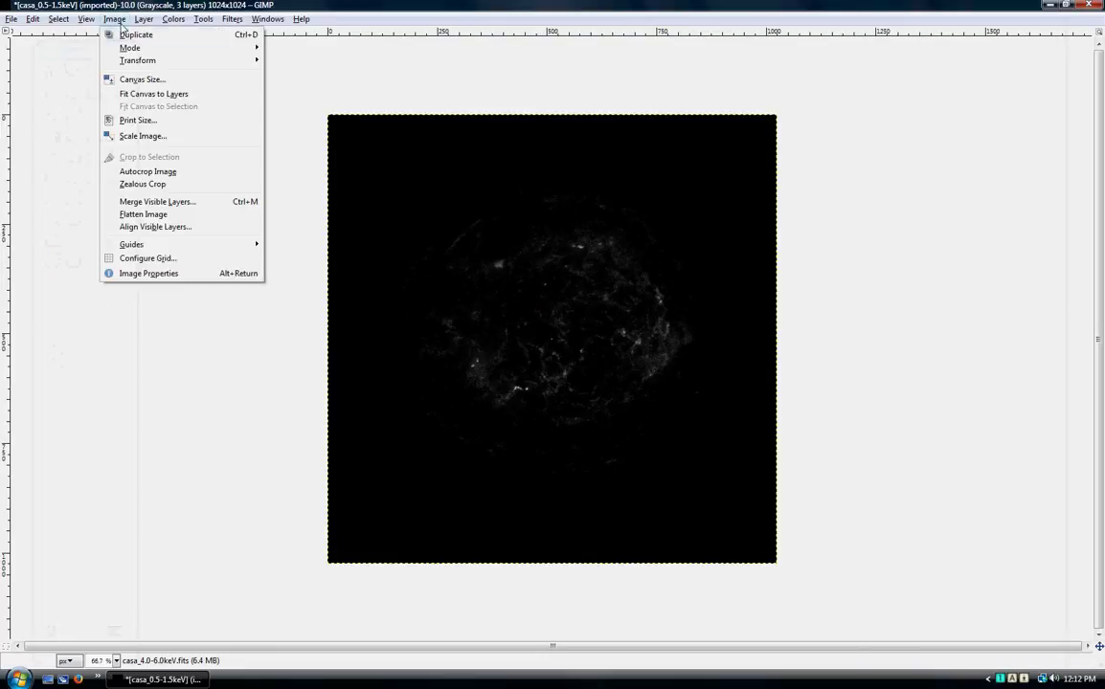
mouse_move(129, 48)
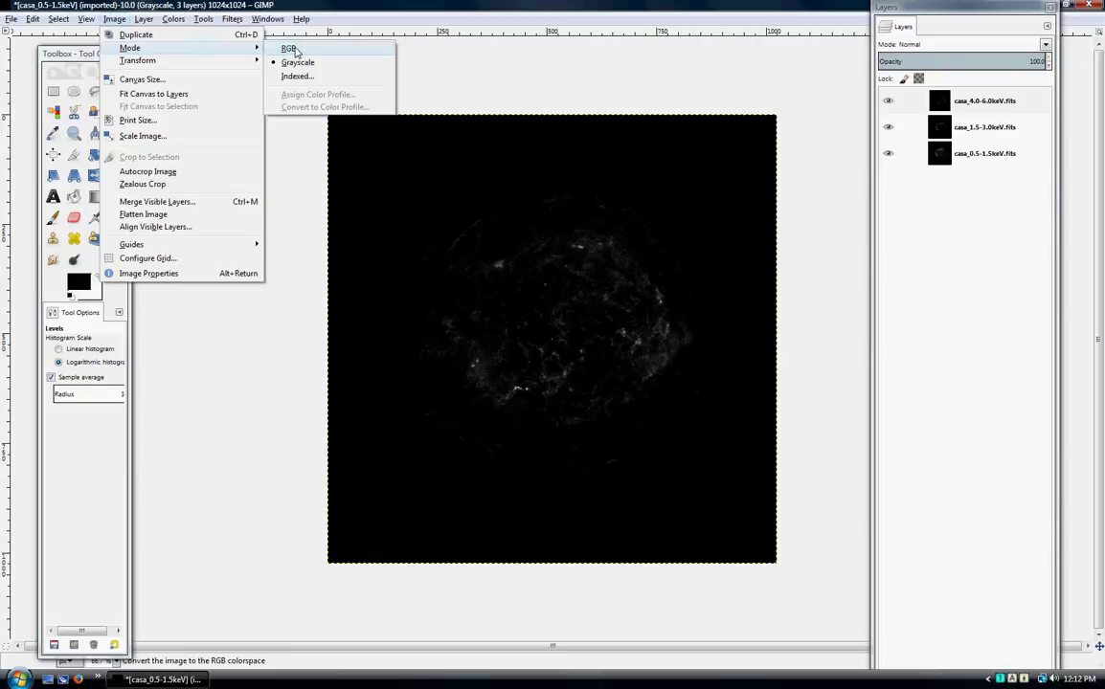
click(283, 48)
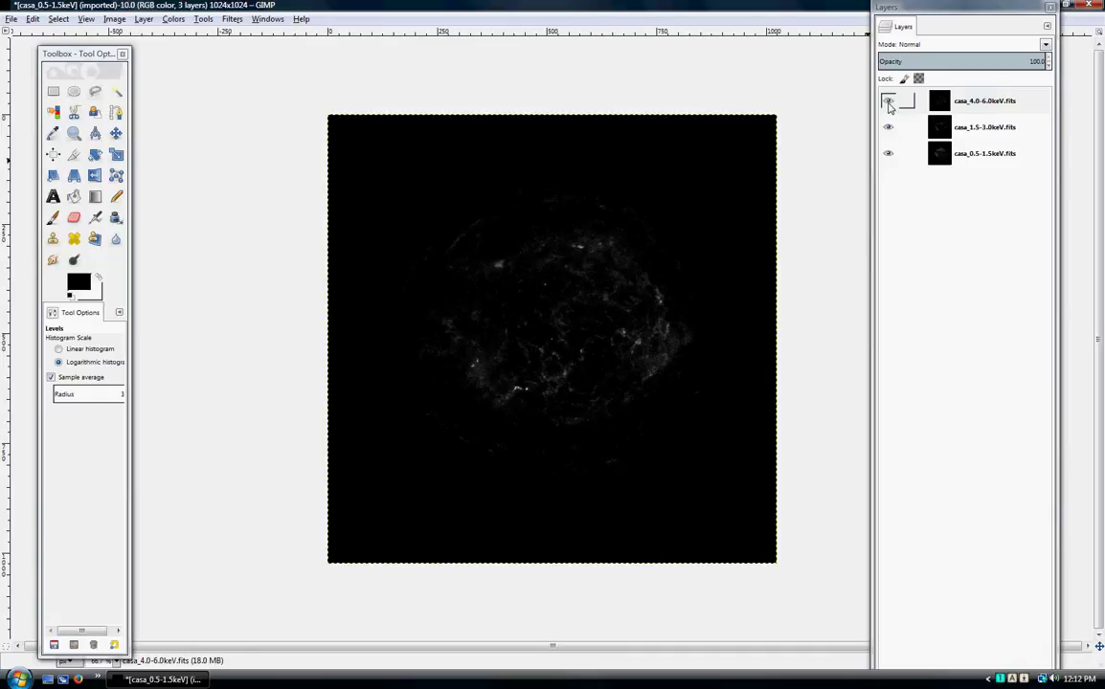
Step: Set the blend mode of all three casa layers to Screen
click(889, 102)
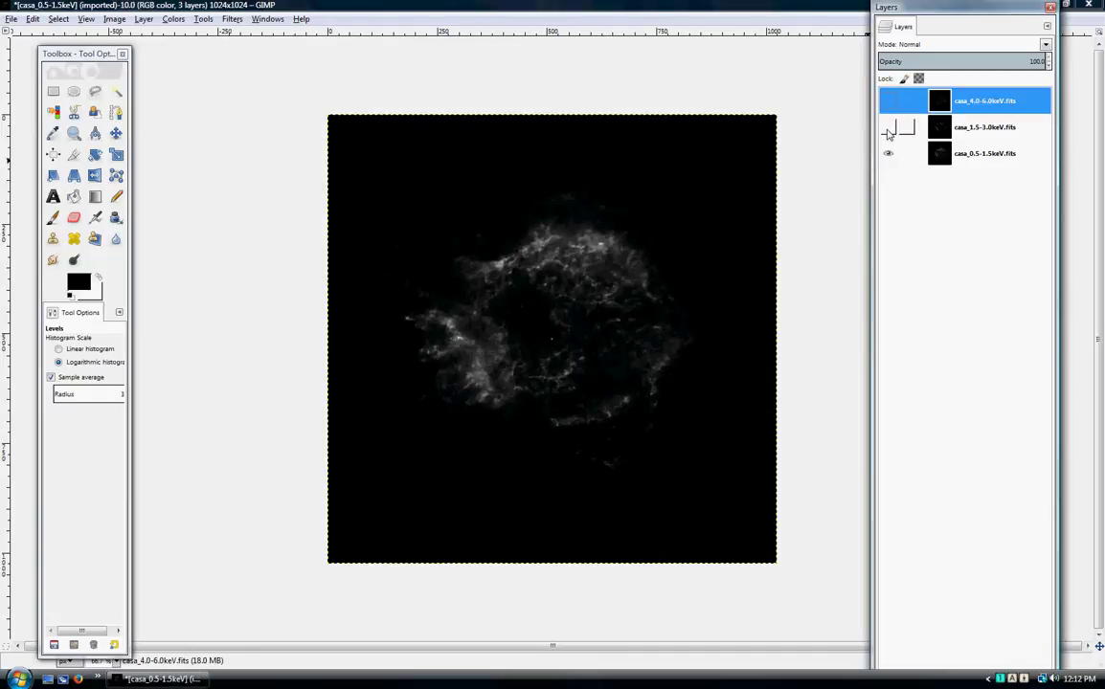
click(888, 127)
click(887, 102)
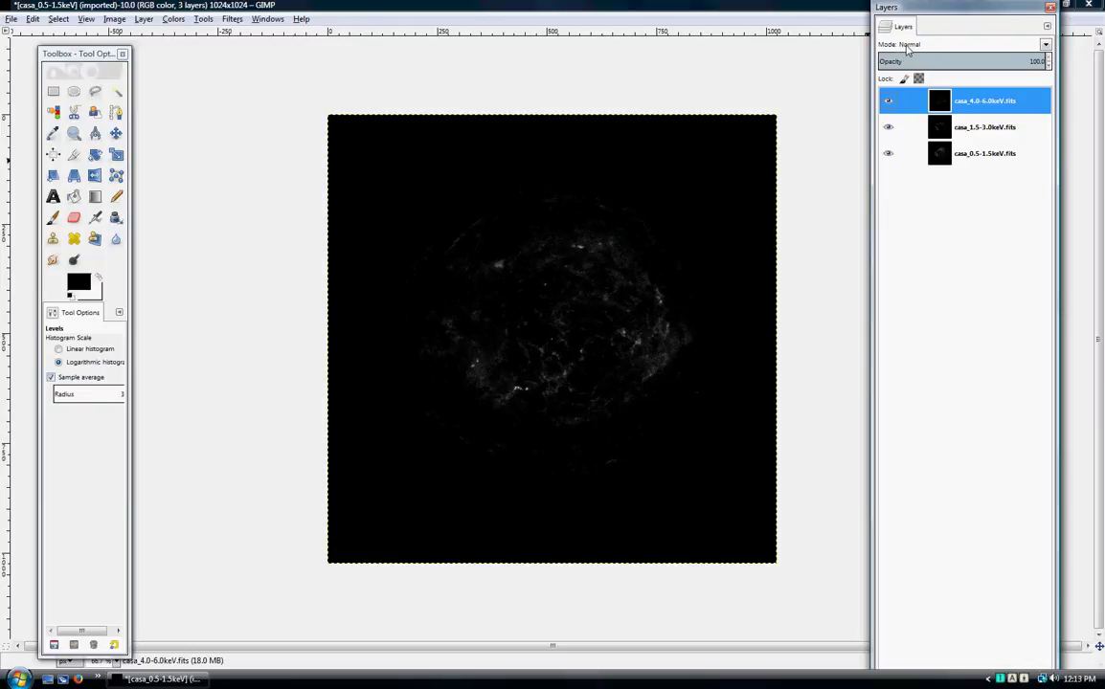
click(1045, 46)
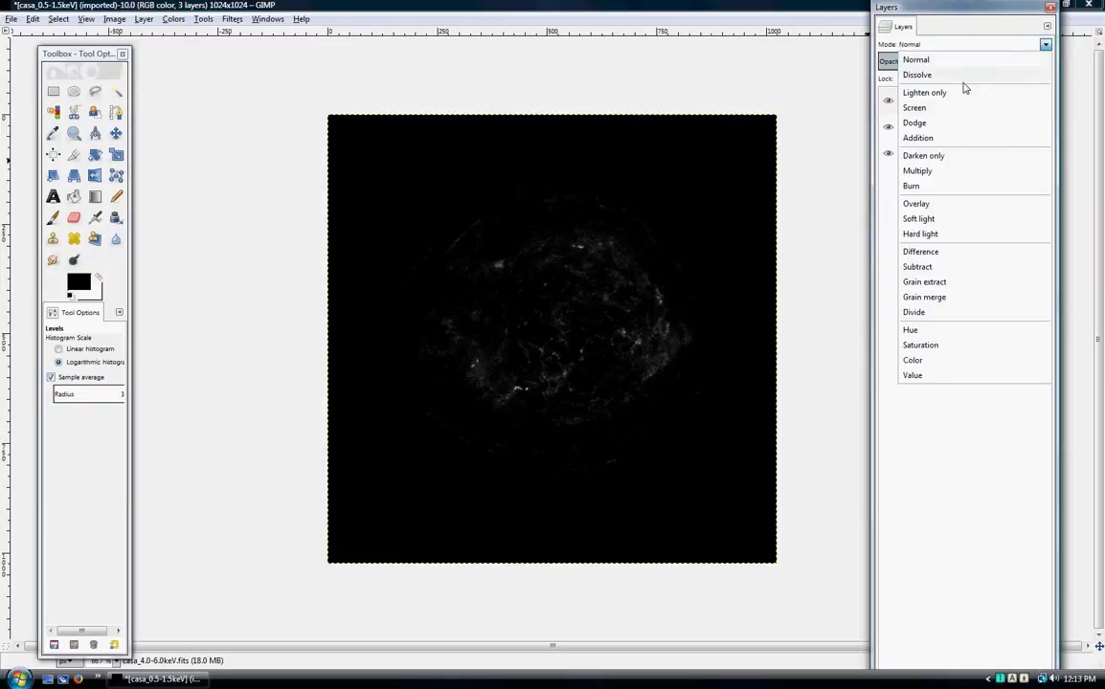
click(939, 109)
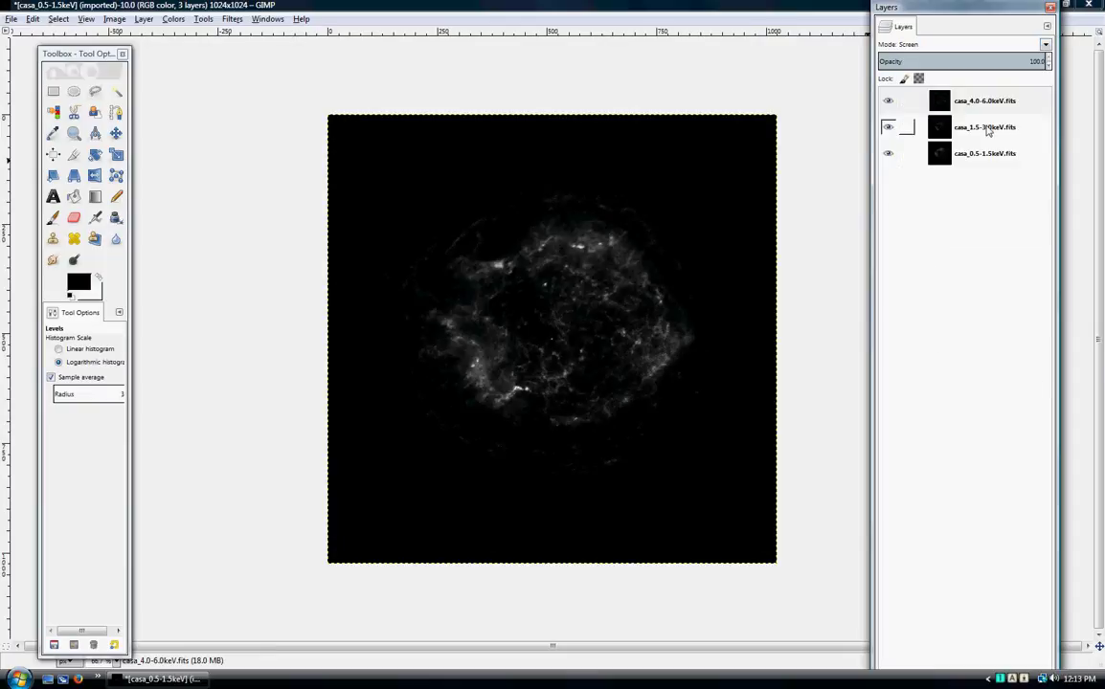
click(988, 130)
click(938, 45)
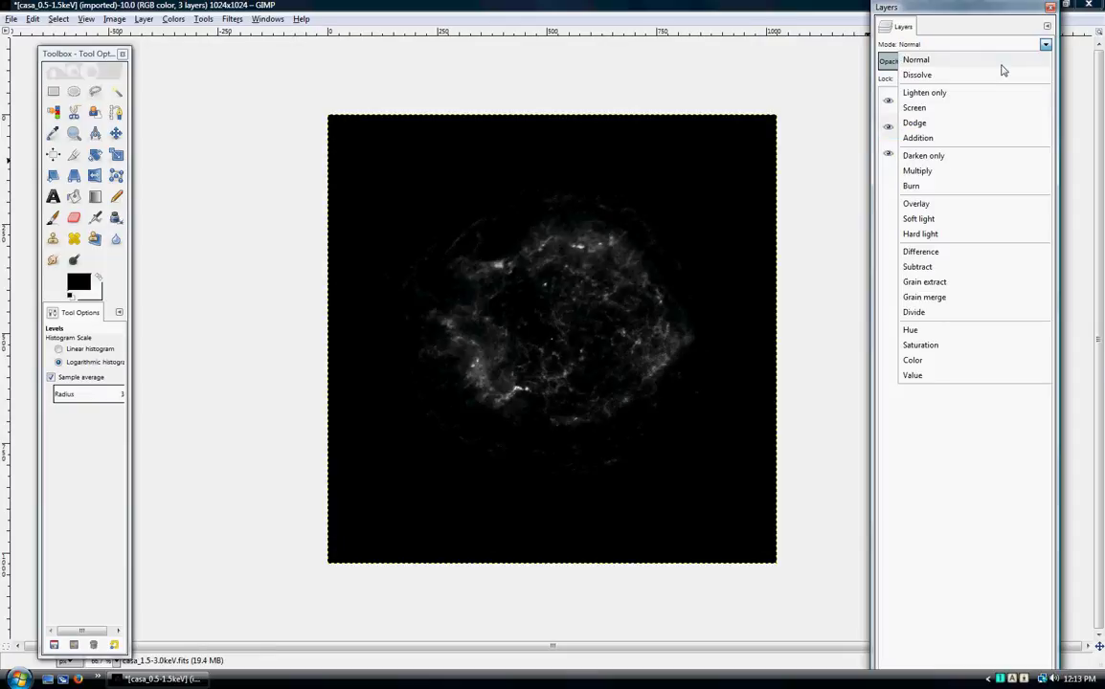
click(940, 109)
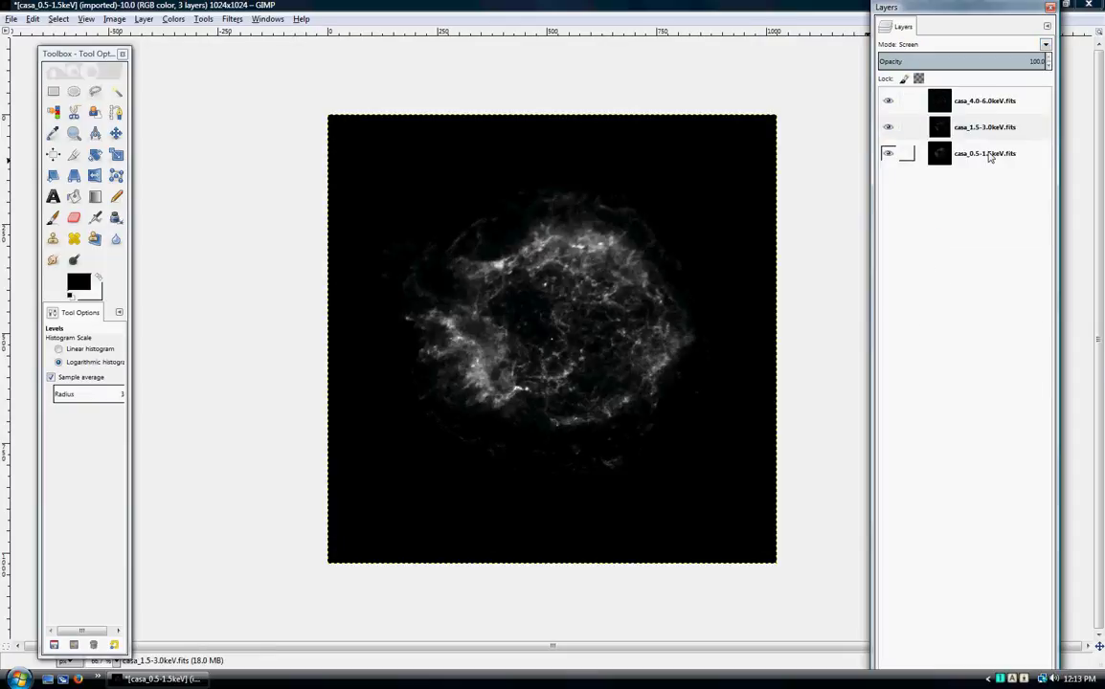
click(919, 154)
click(1045, 45)
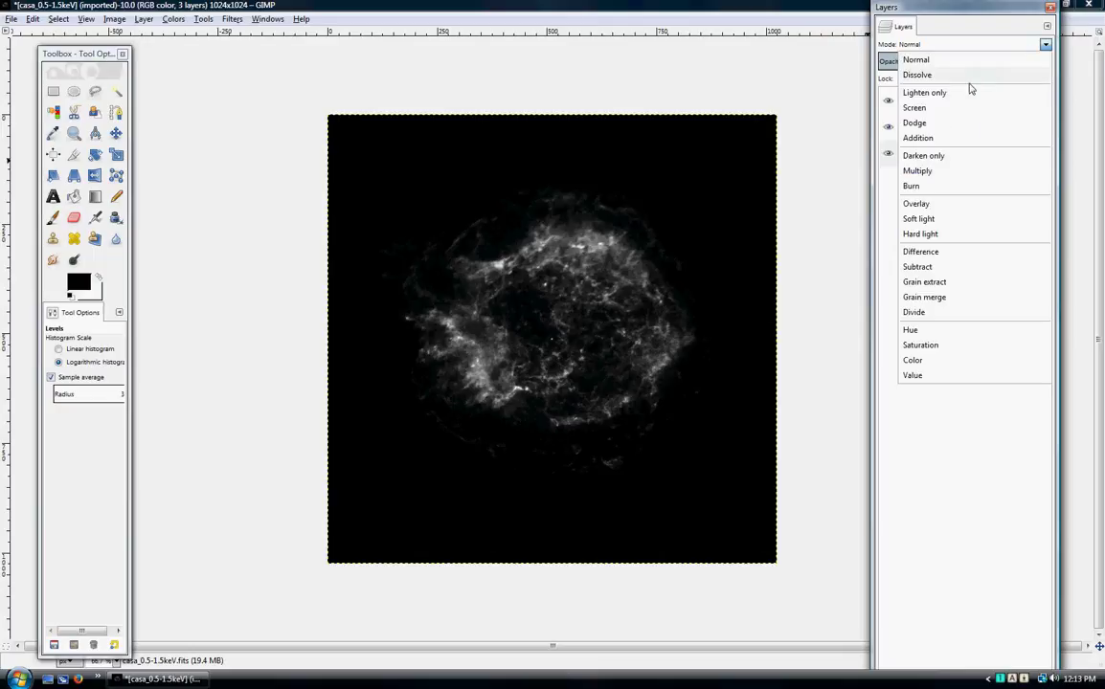
click(954, 110)
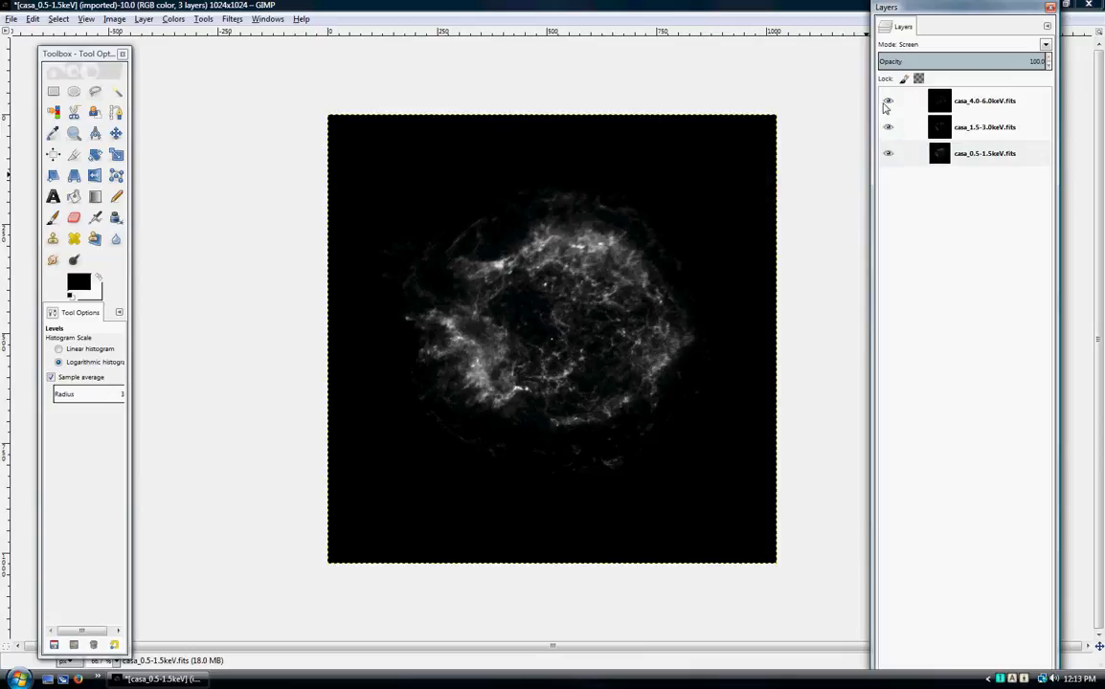
Step: Hide the casa_4.0-6.0keV and casa_1.5-3.0keV layers so only casa_0.5-1.5keV shows
click(887, 102)
click(888, 127)
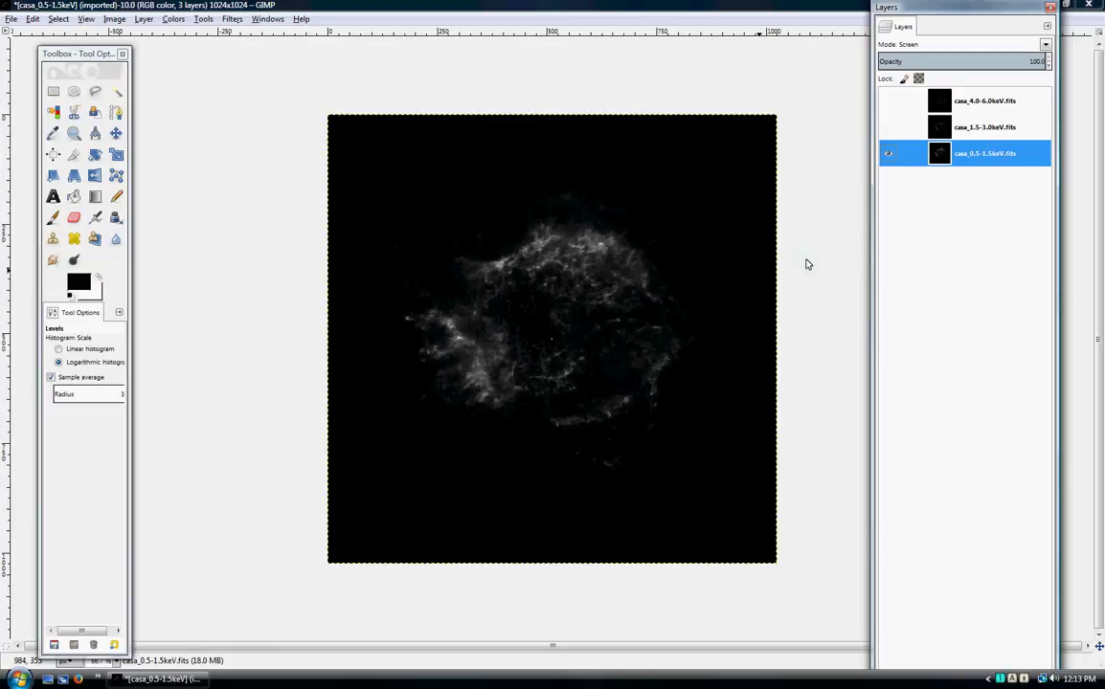
click(887, 130)
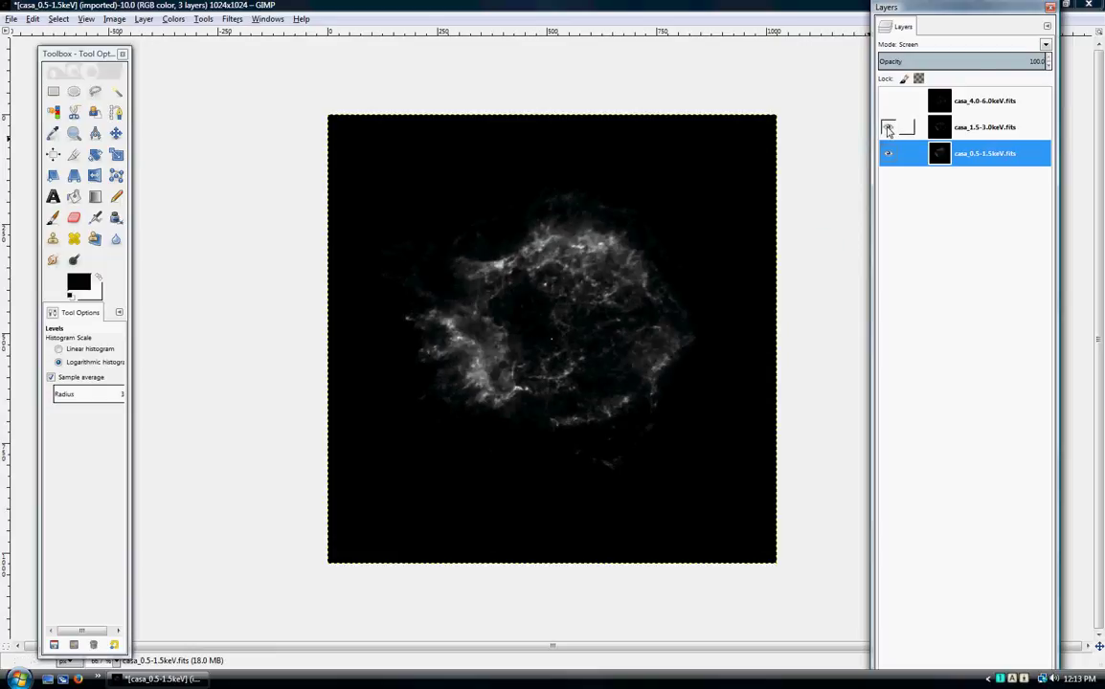
click(889, 130)
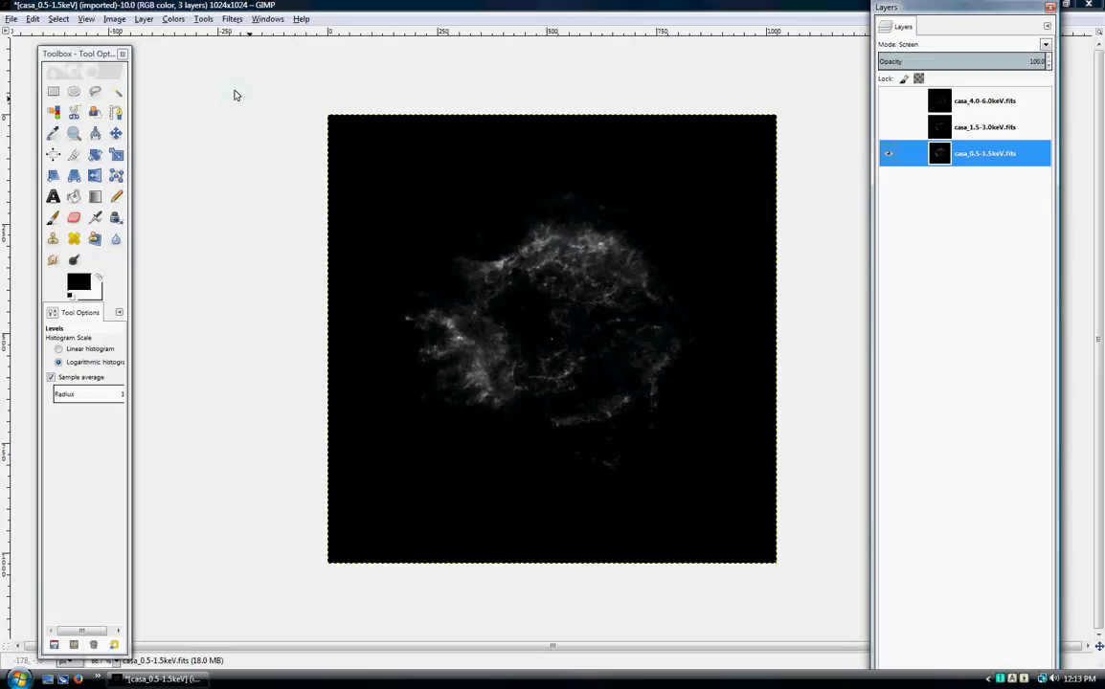
Step: Open Levels for casa_0.5-1.5keV and switch its histogram from linear to logarithmic view
click(174, 20)
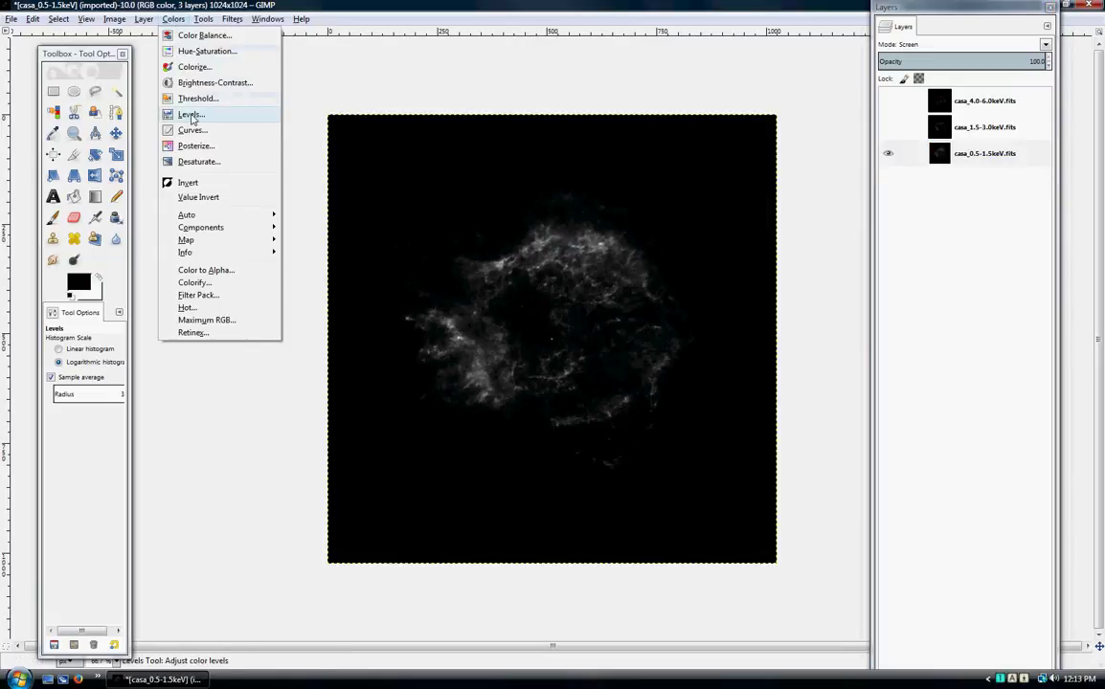
click(191, 115)
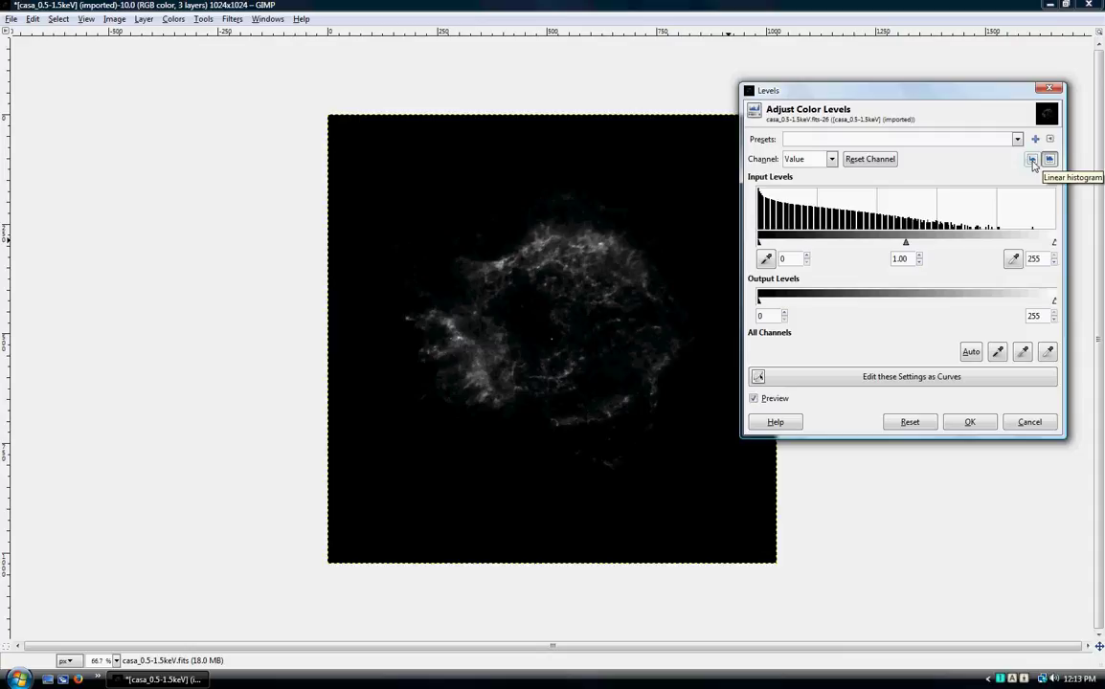
click(1032, 160)
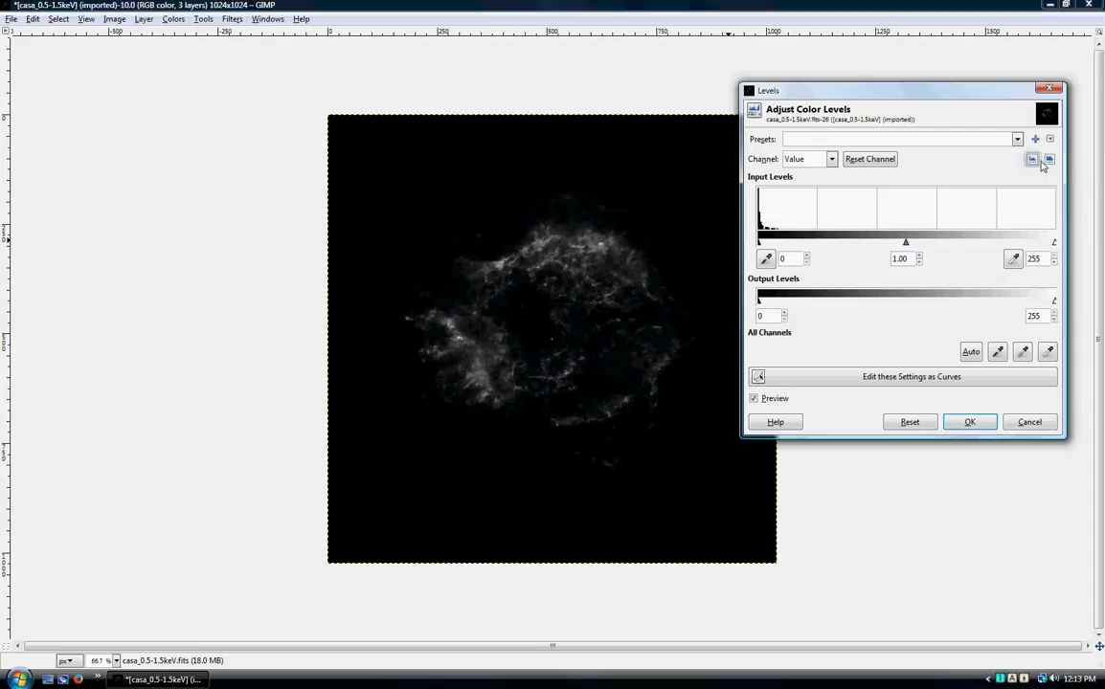
click(1049, 160)
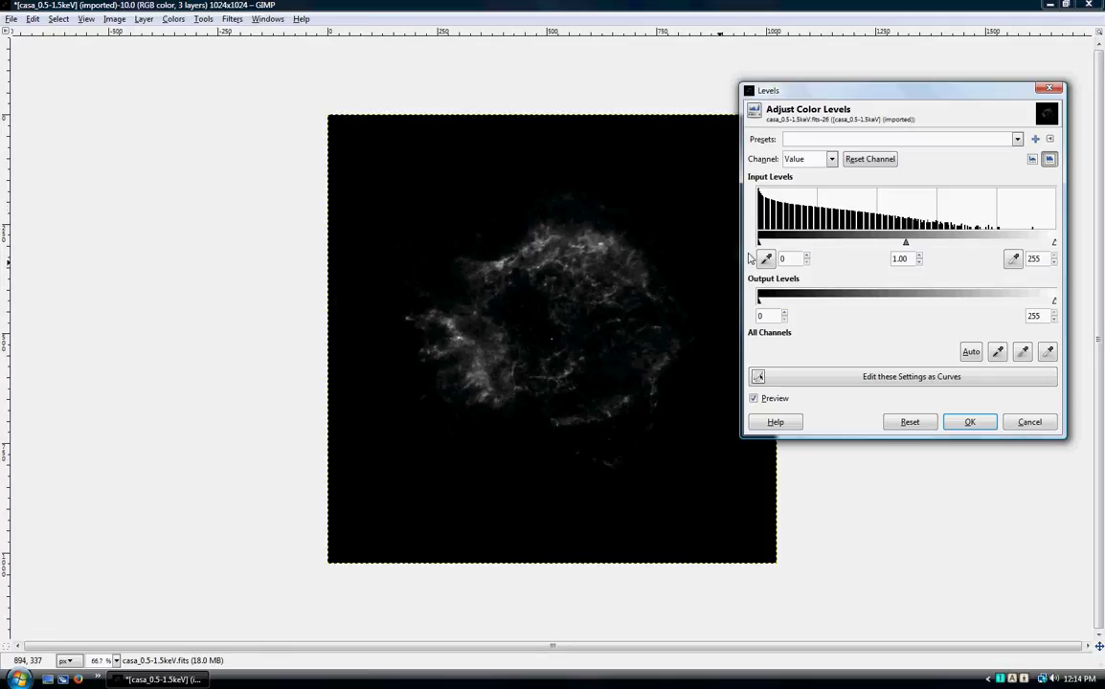
click(766, 257)
drag(906, 244, 1058, 249)
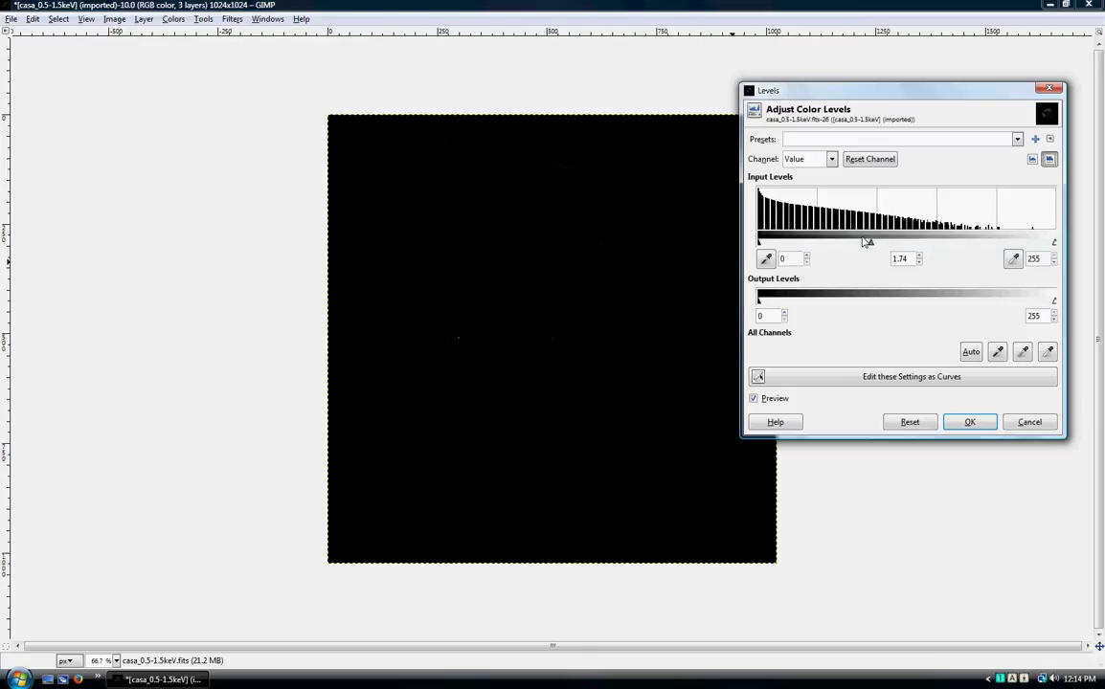
drag(867, 242, 747, 238)
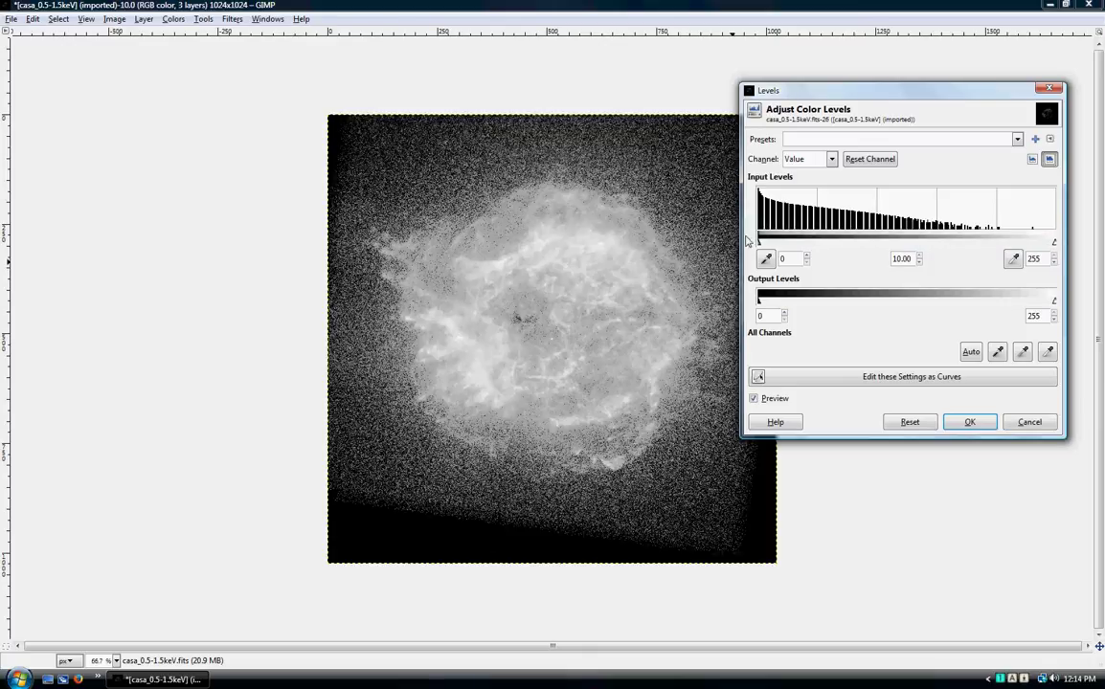
drag(756, 244, 861, 233)
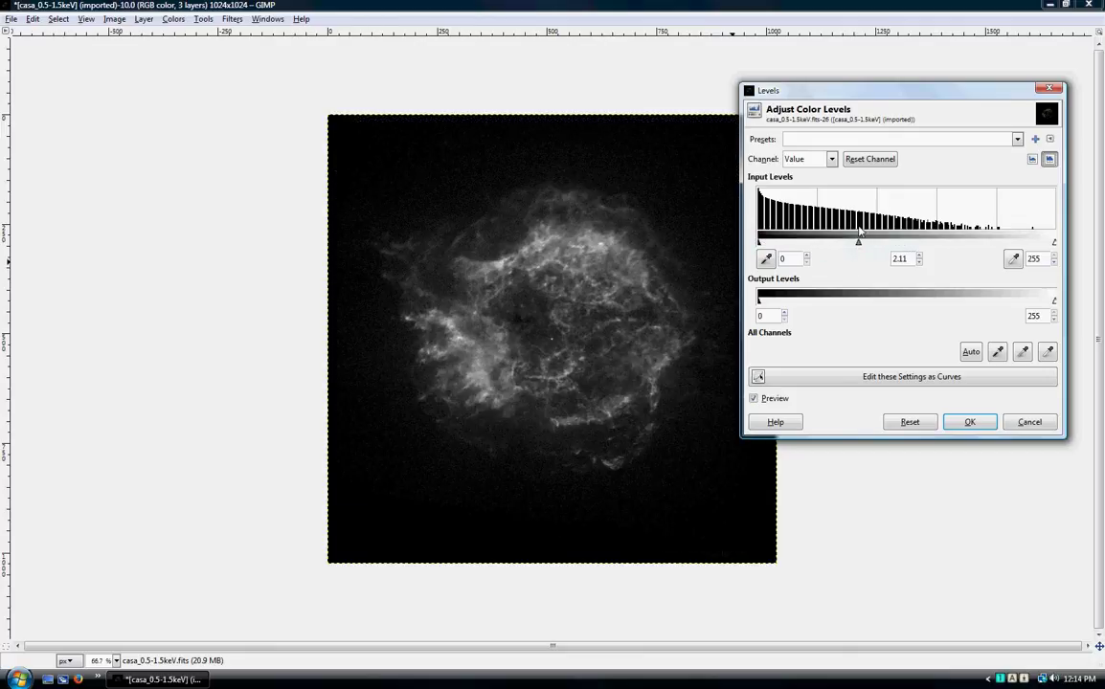
Step: Try several midtone gamma values in Levels, settling at 2.66 for casa_0.5-1.5keV
click(866, 160)
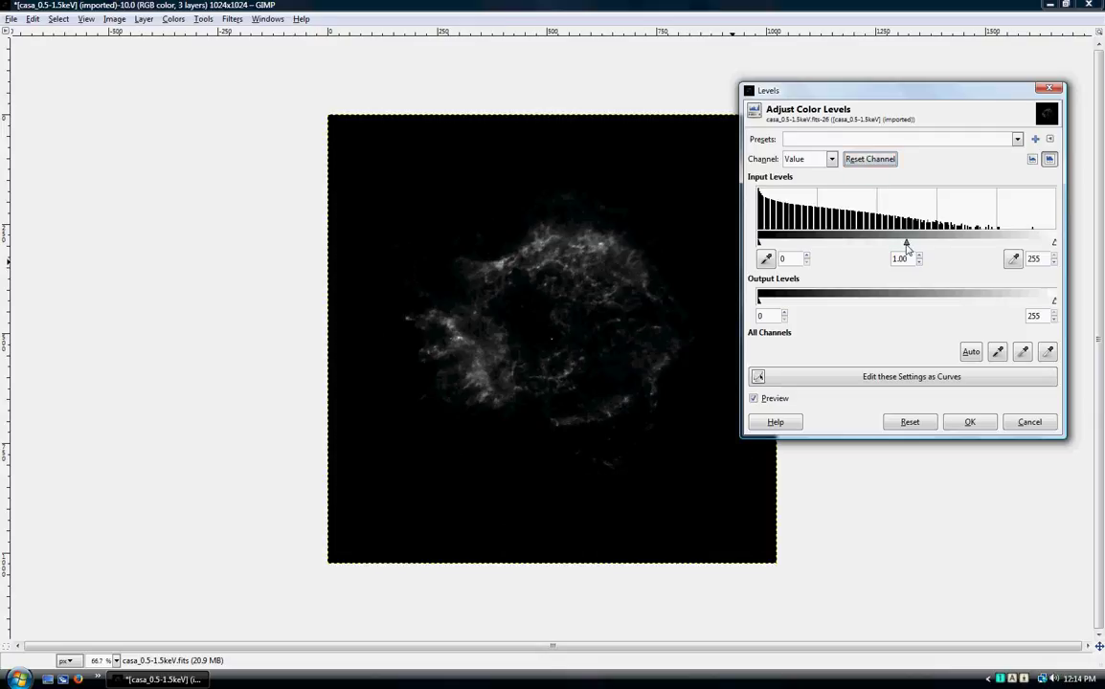
drag(907, 247, 863, 245)
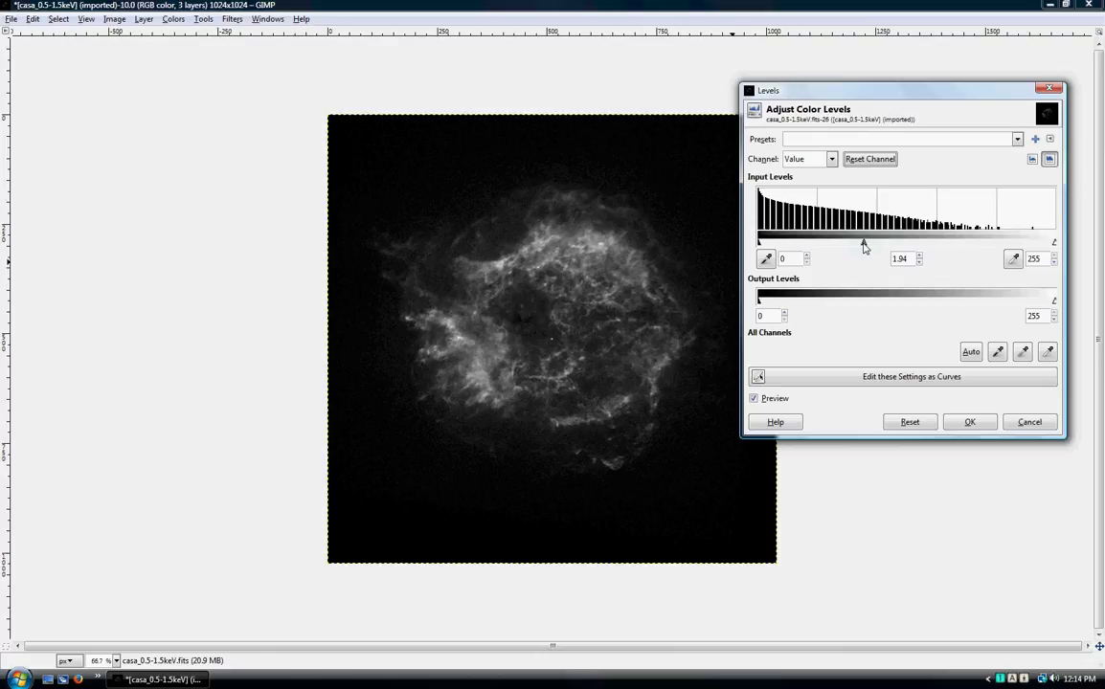
click(869, 159)
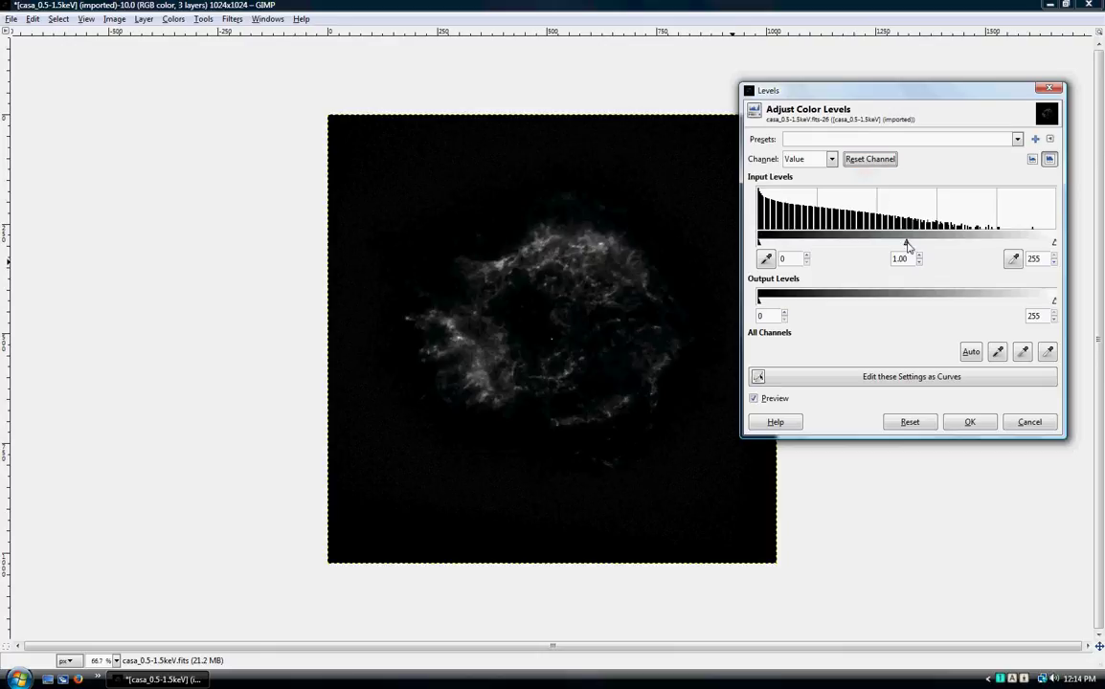
drag(907, 243, 811, 245)
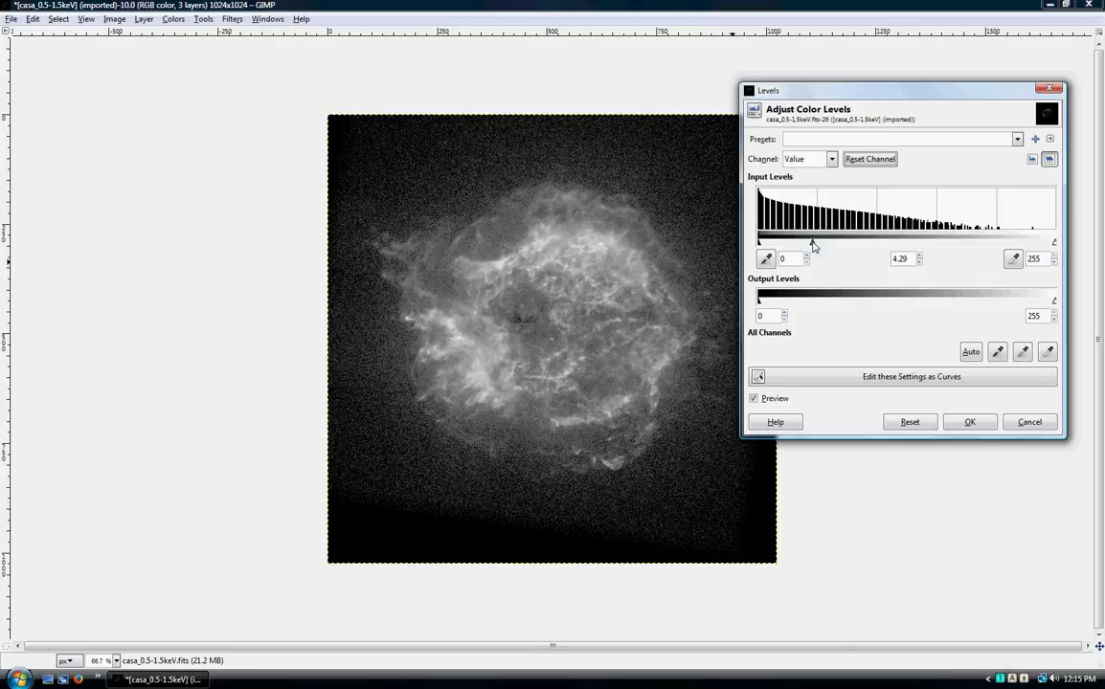
drag(812, 246, 807, 246)
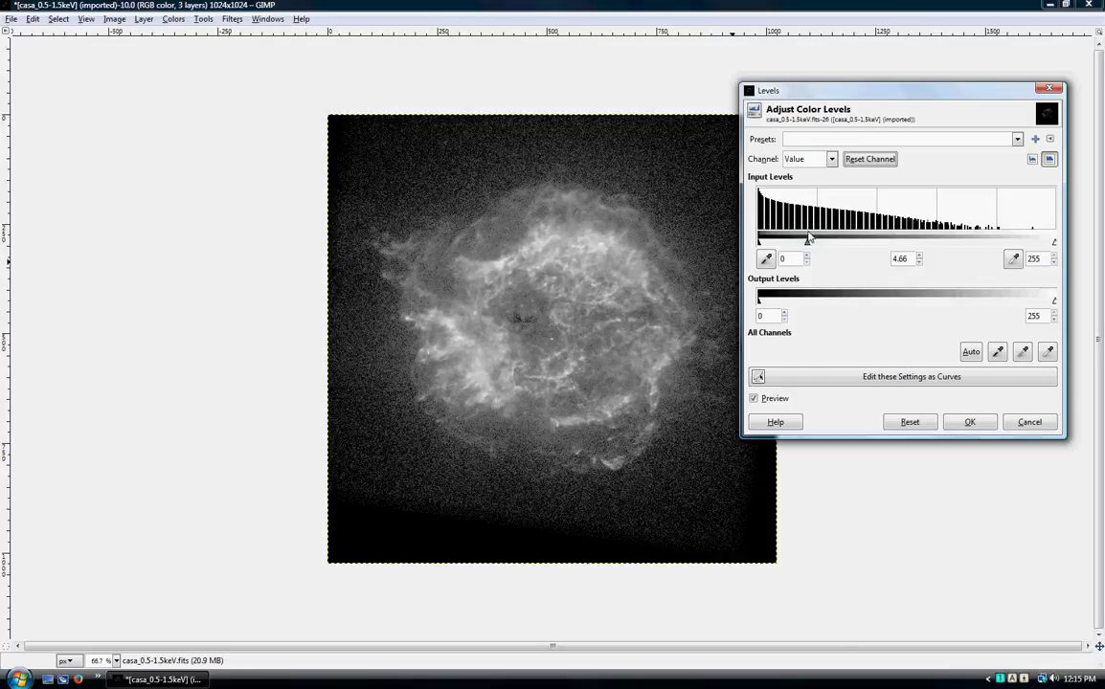
drag(807, 246, 855, 251)
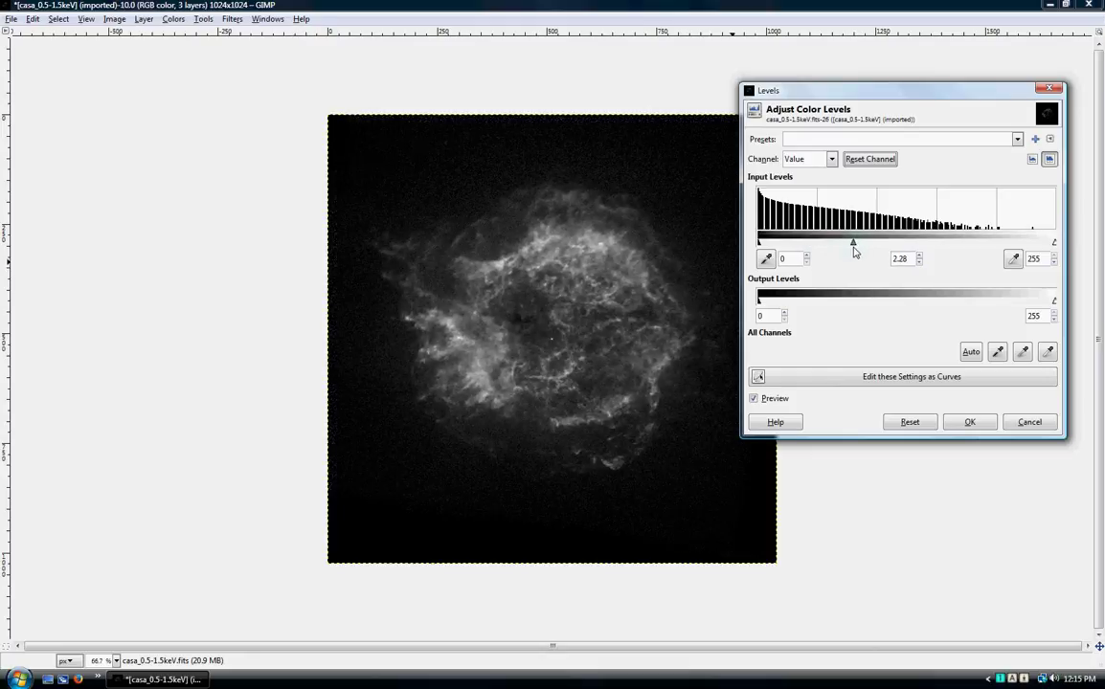
mouse_move(854, 252)
mouse_down()
mouse_move(762, 246)
mouse_move(840, 246)
mouse_move(832, 250)
mouse_move(846, 257)
mouse_up()
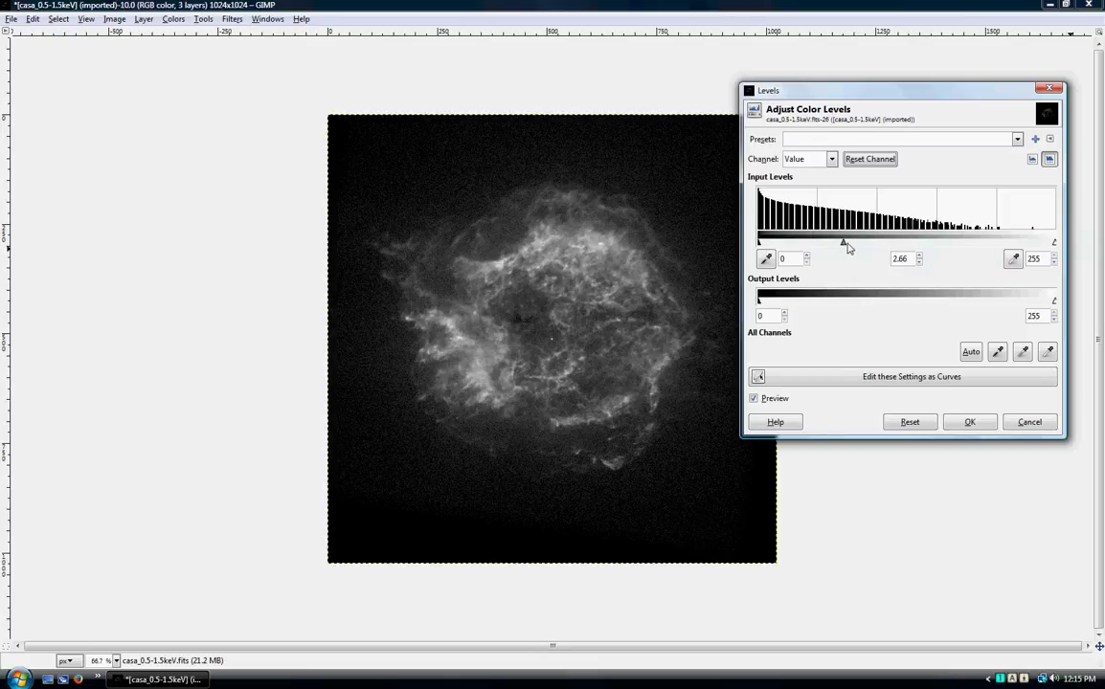
Step: Reset the levels gamma, experiment with the Value curve in Curves, then reset it straight
click(853, 160)
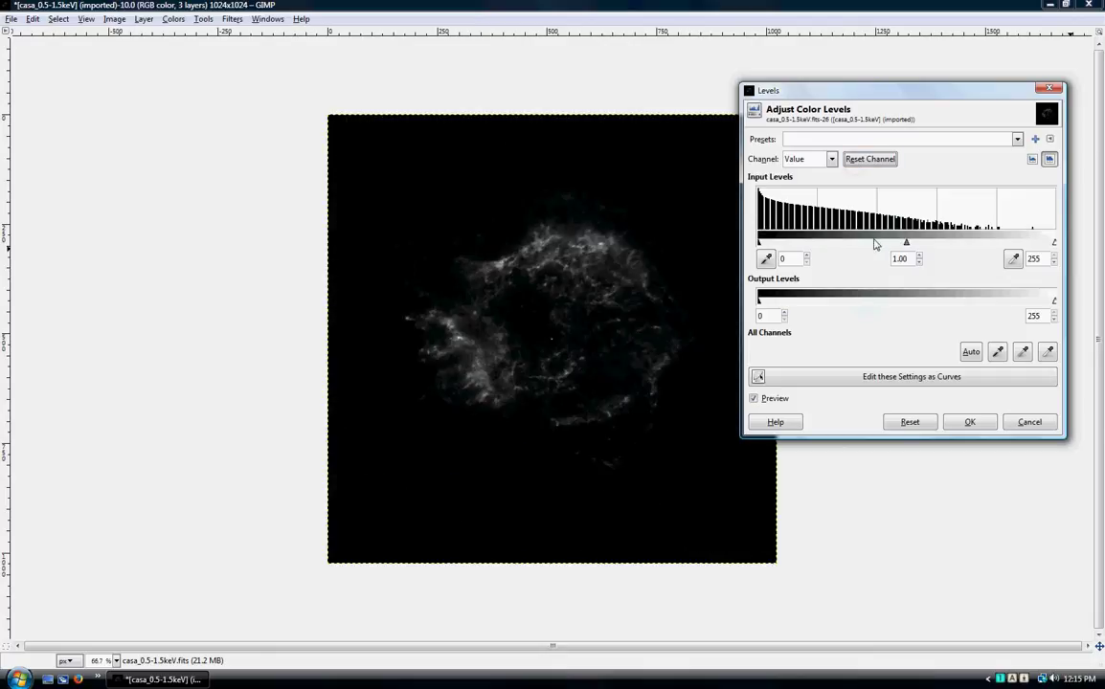
click(897, 380)
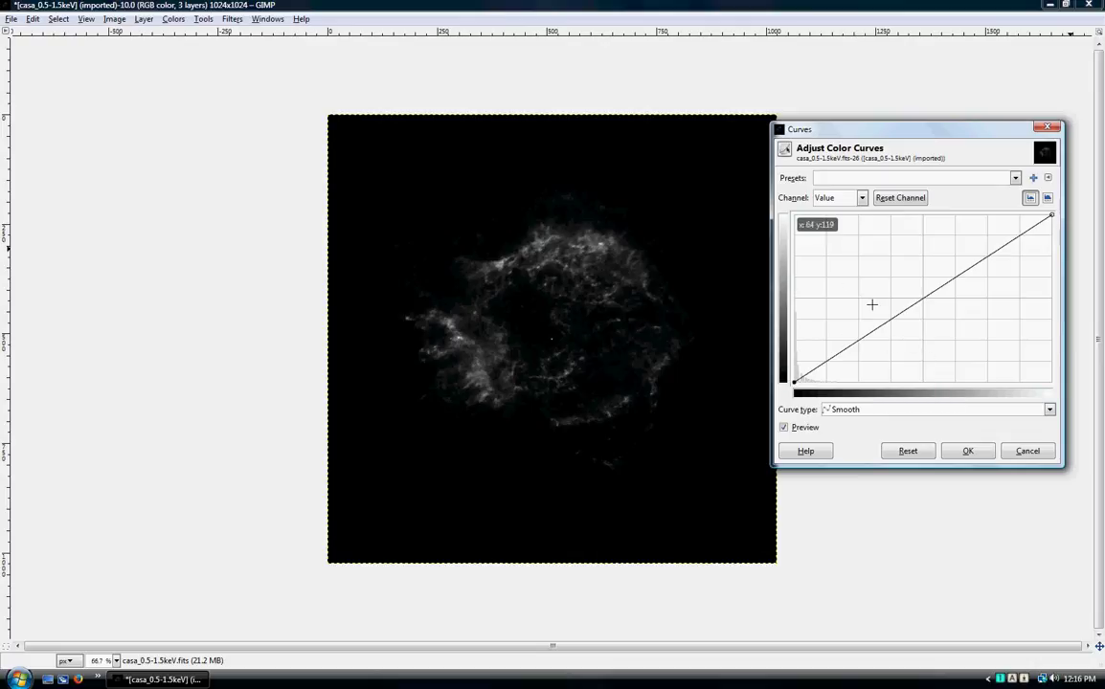
drag(897, 314, 822, 306)
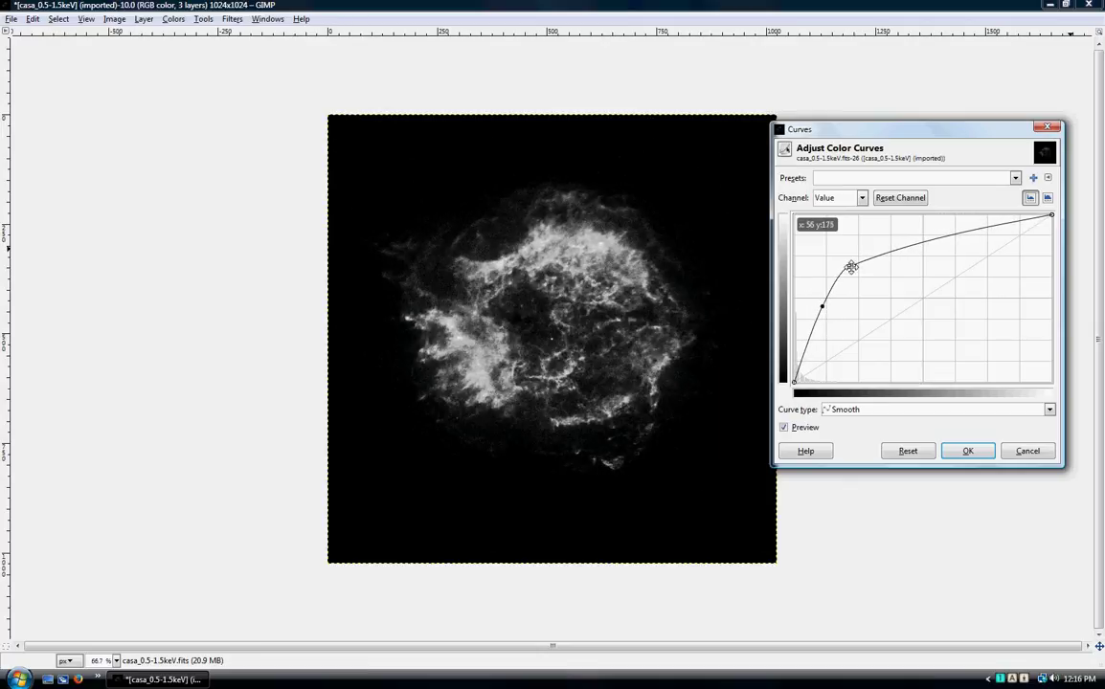
drag(848, 266, 897, 227)
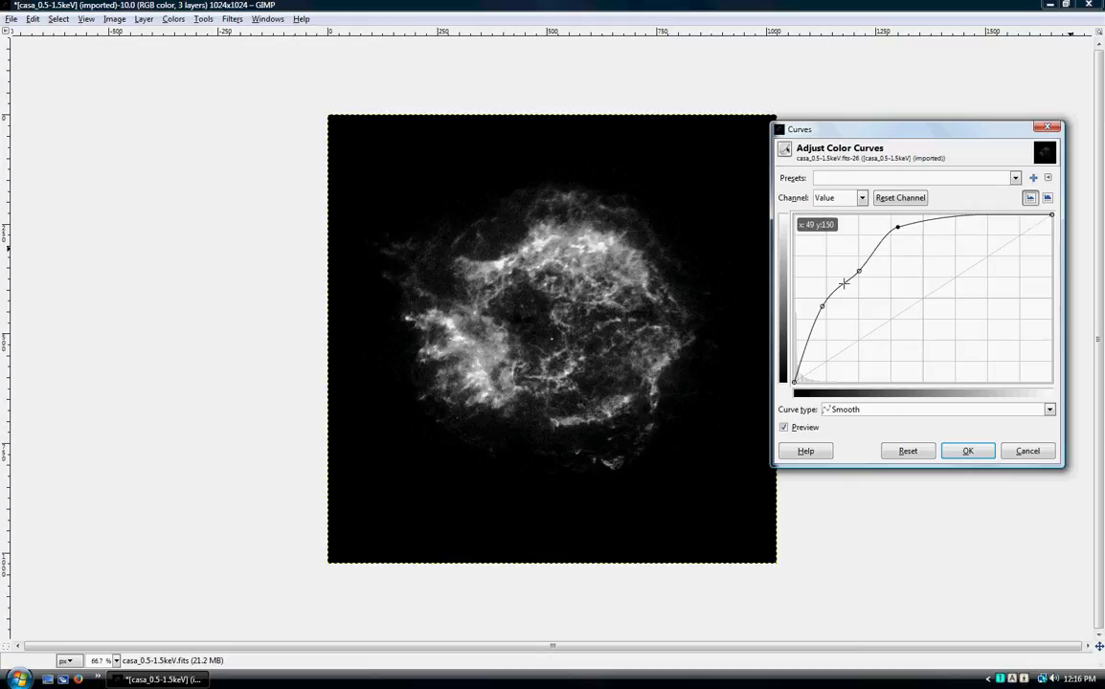
drag(844, 284, 834, 249)
click(875, 236)
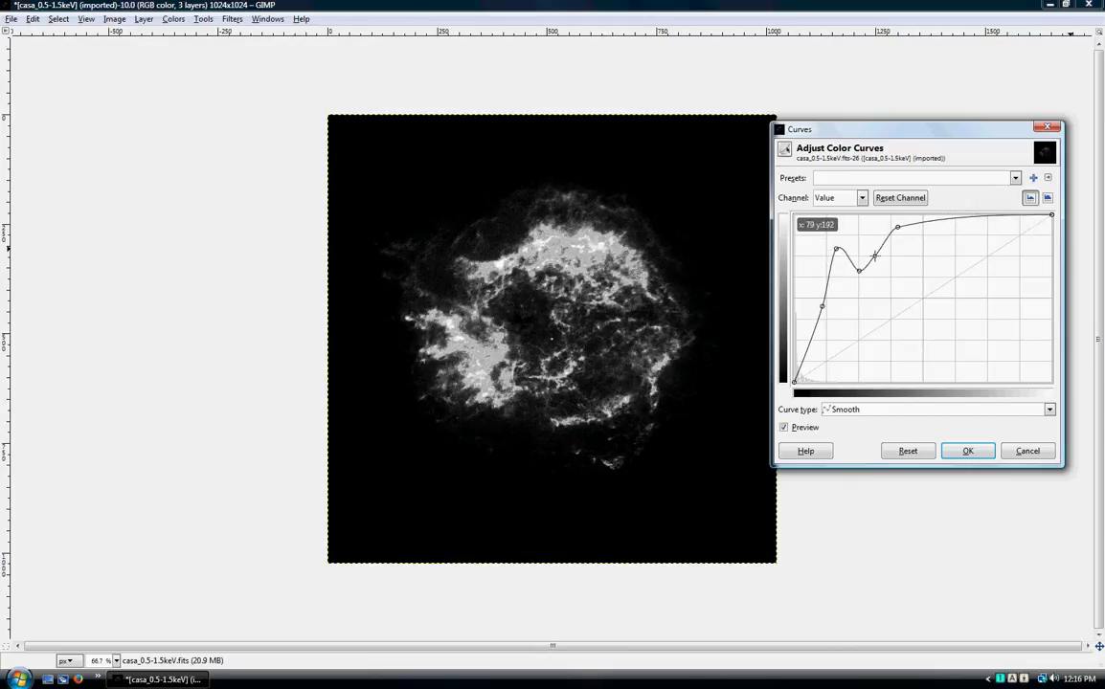
click(911, 200)
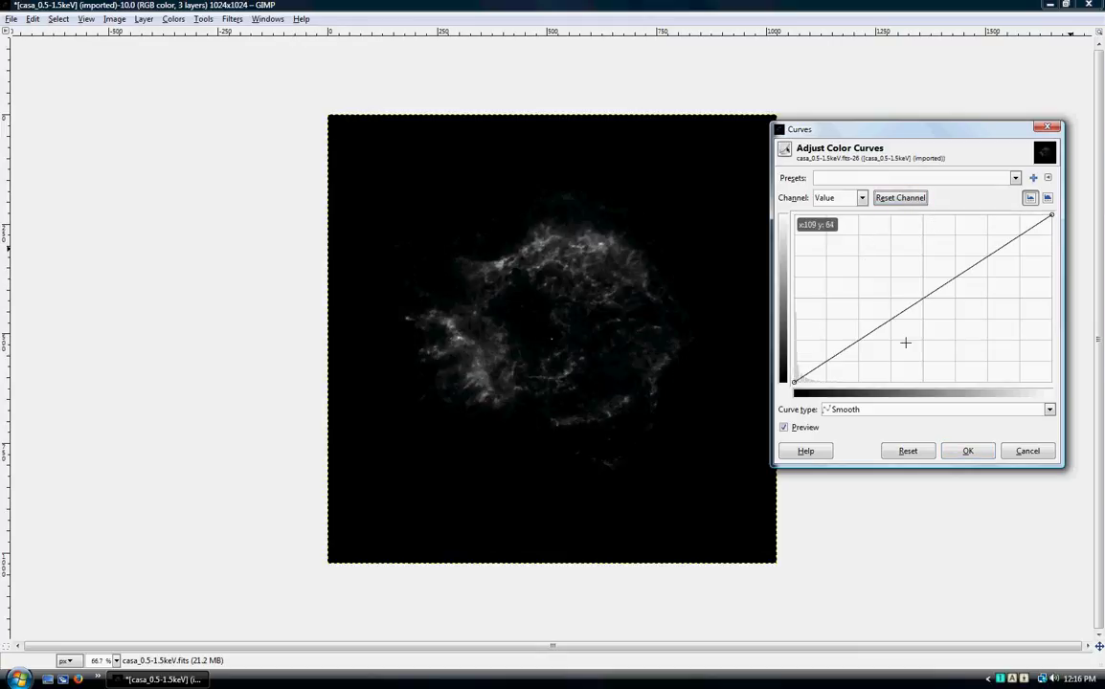
Step: Cancel Curves and apply a Levels midtone gamma of 2.31 to casa_0.5-1.5keV
click(1027, 452)
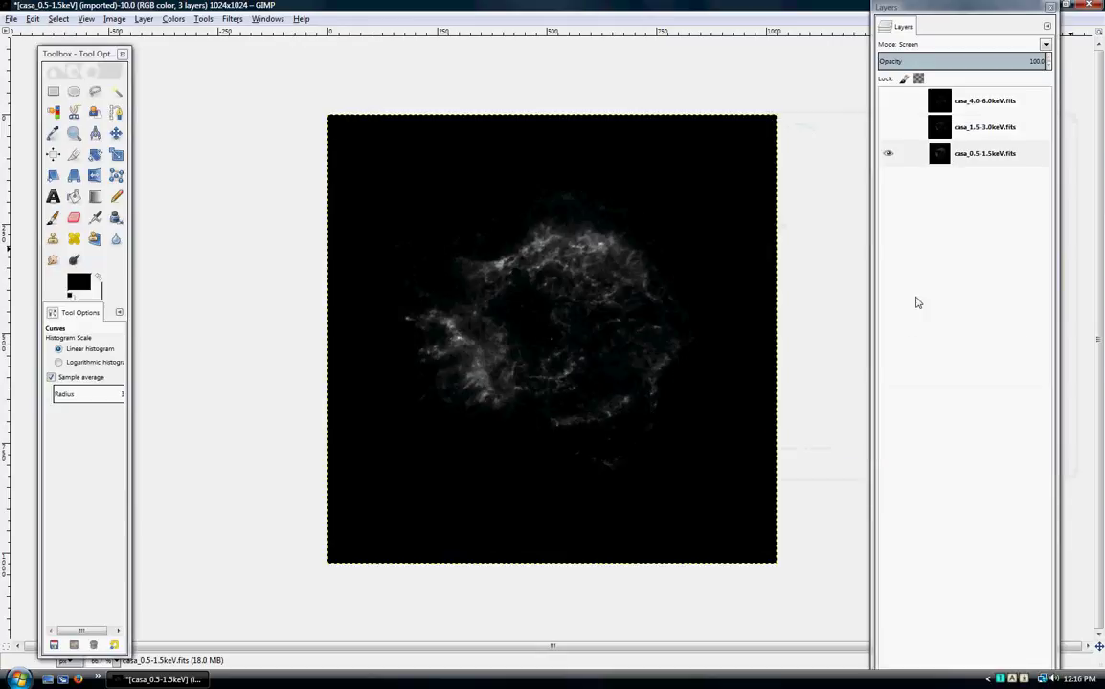
click(957, 153)
click(173, 19)
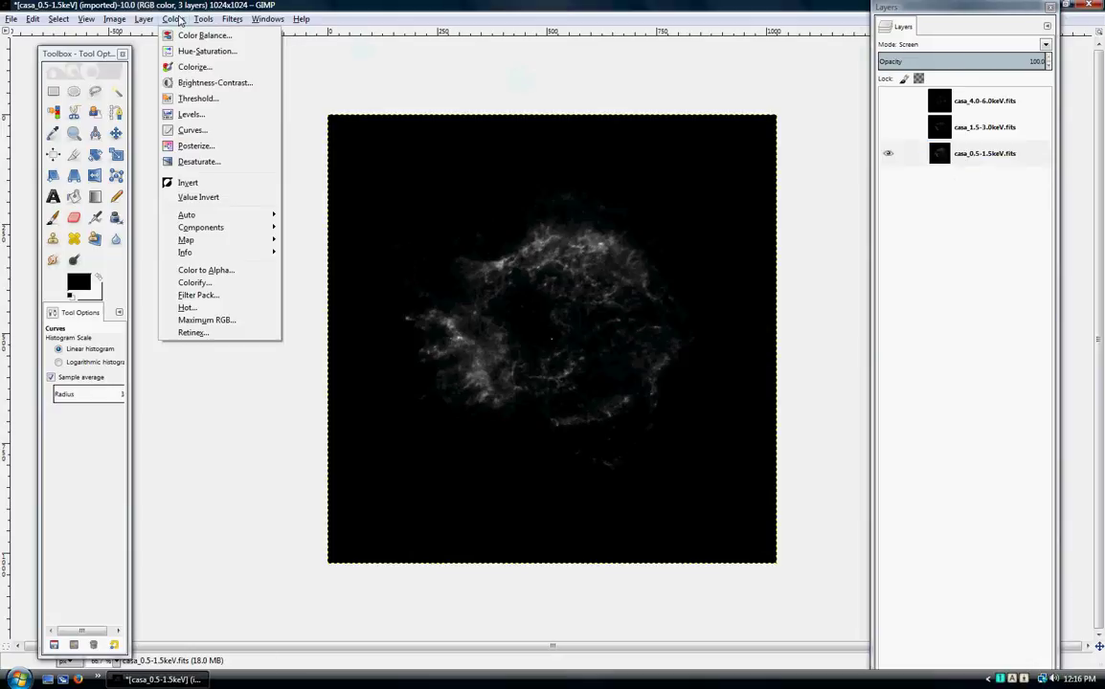
click(191, 115)
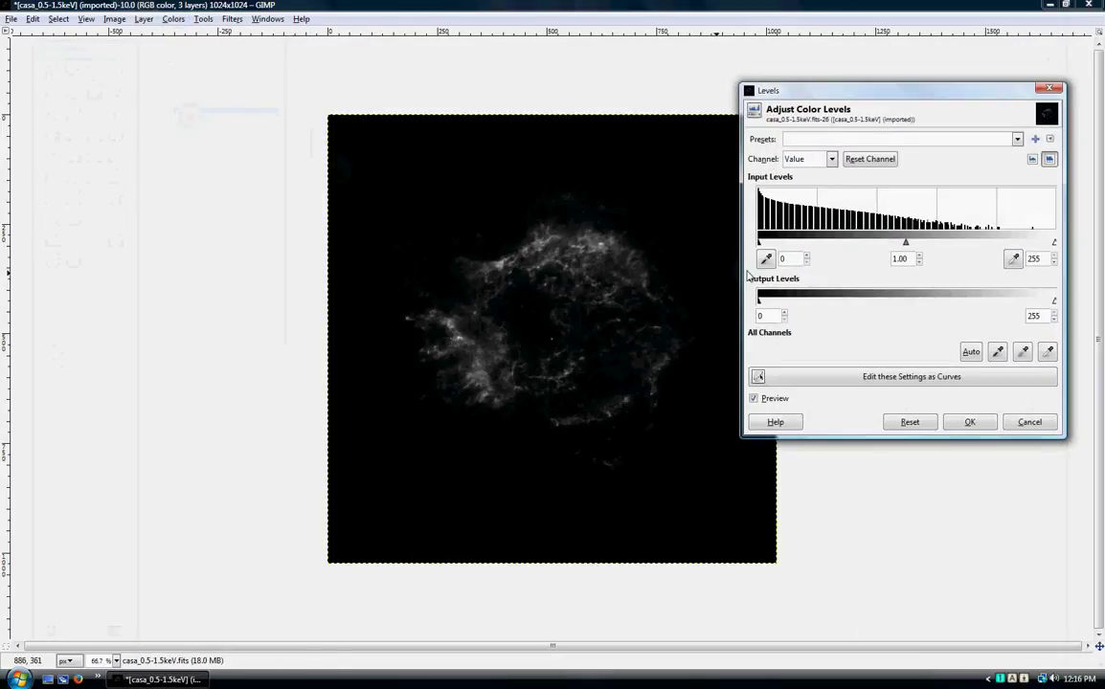
drag(904, 245, 855, 247)
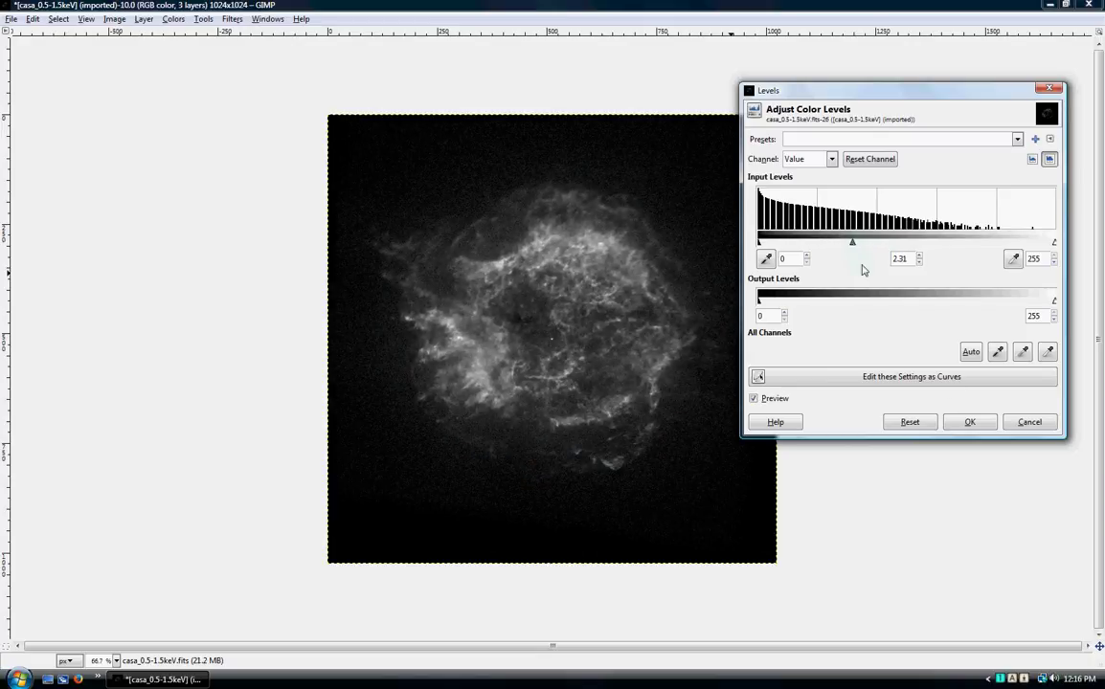
click(969, 422)
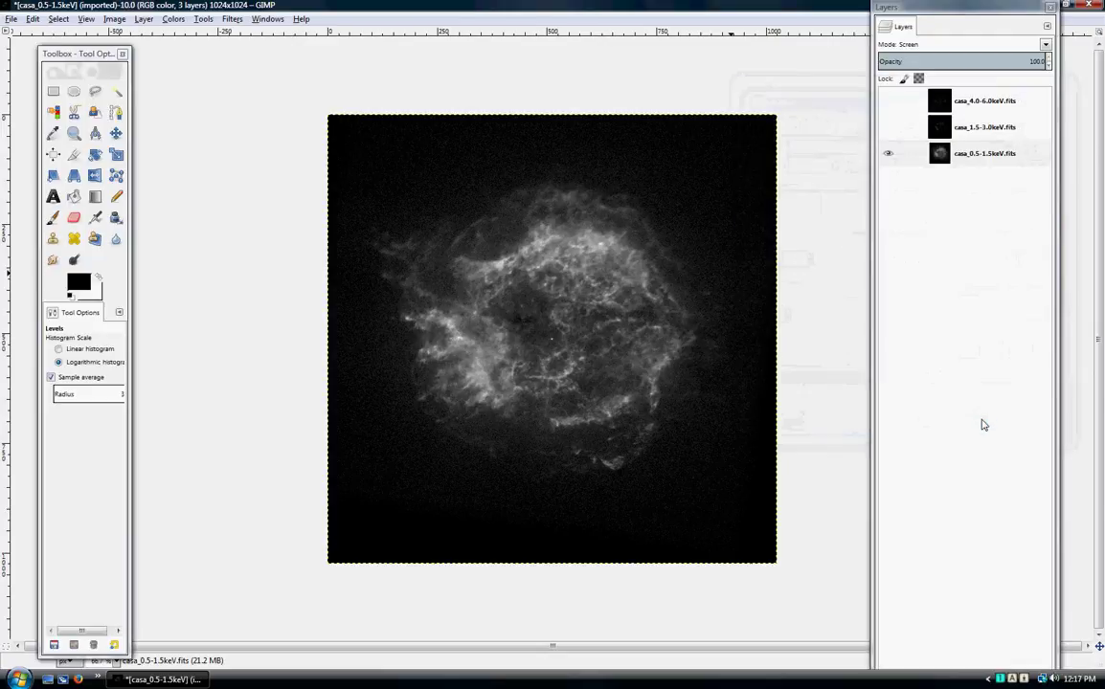
Step: Show and select only casa_1.5-3.0keV, and set its Levels midtone gamma to 2.77
click(887, 155)
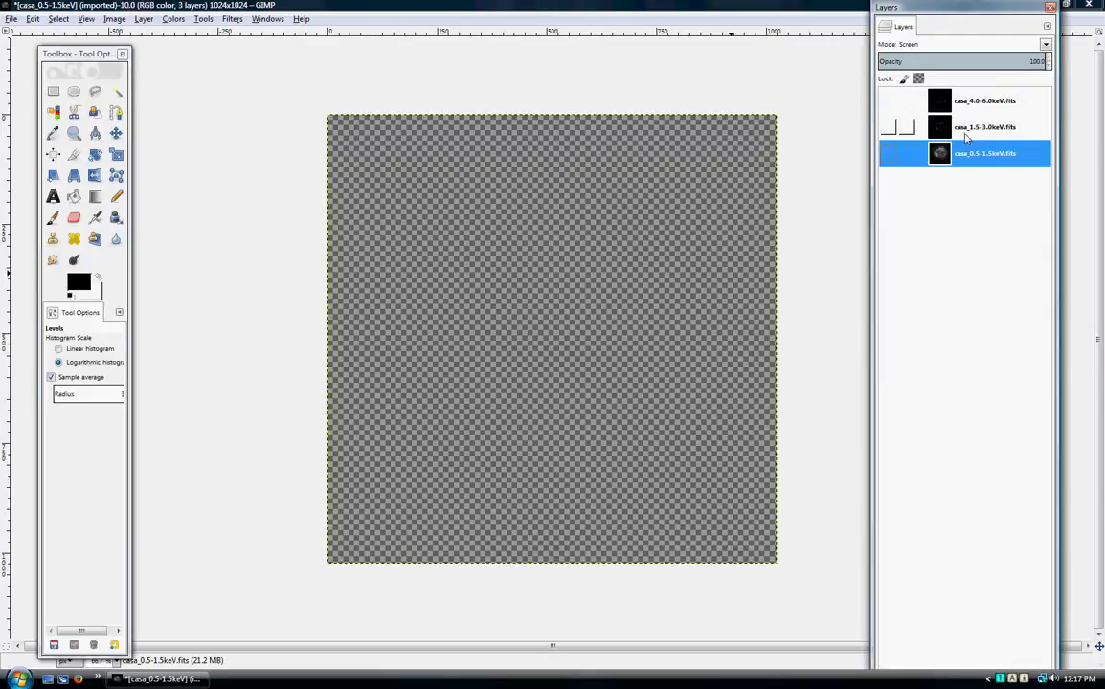
click(887, 127)
click(989, 130)
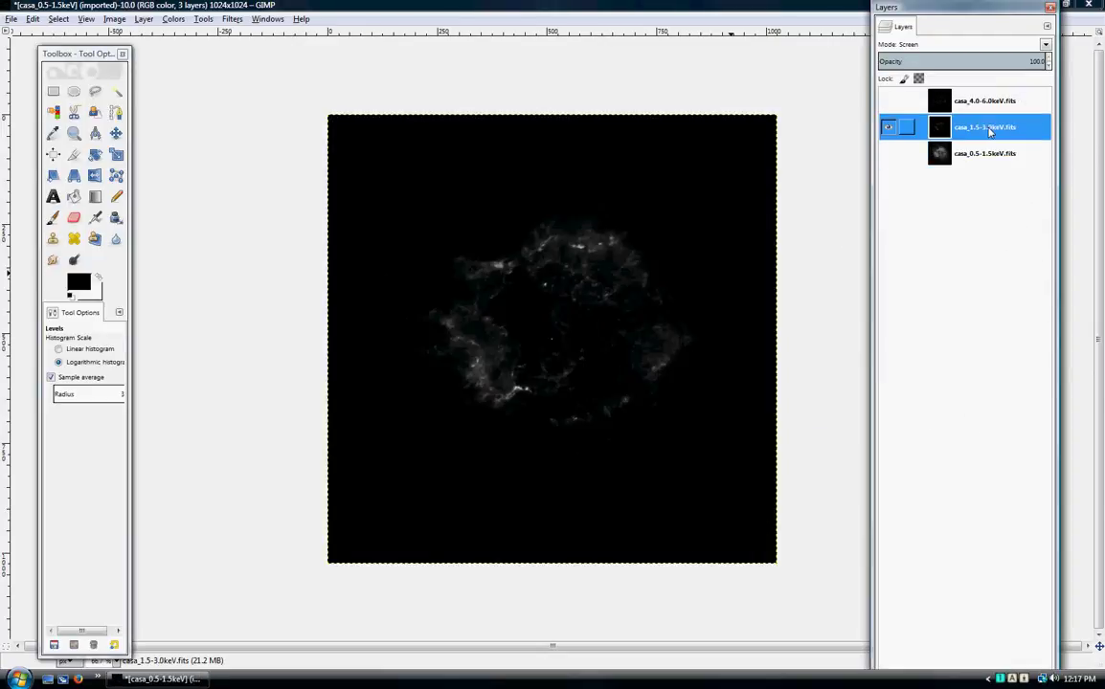
click(173, 19)
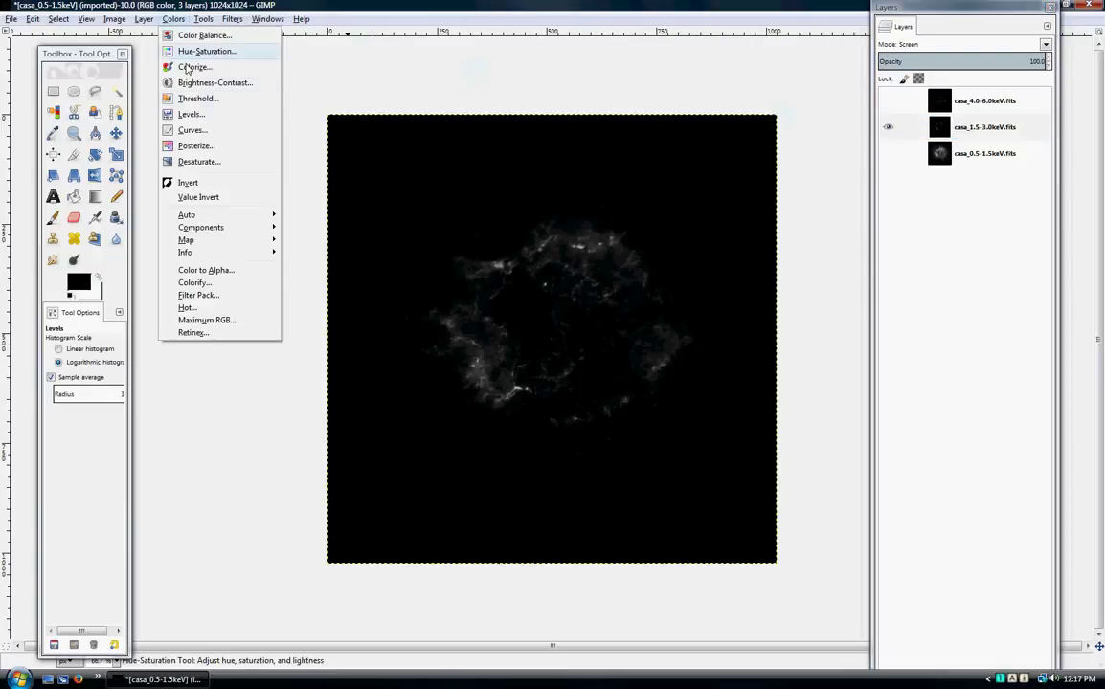
click(182, 112)
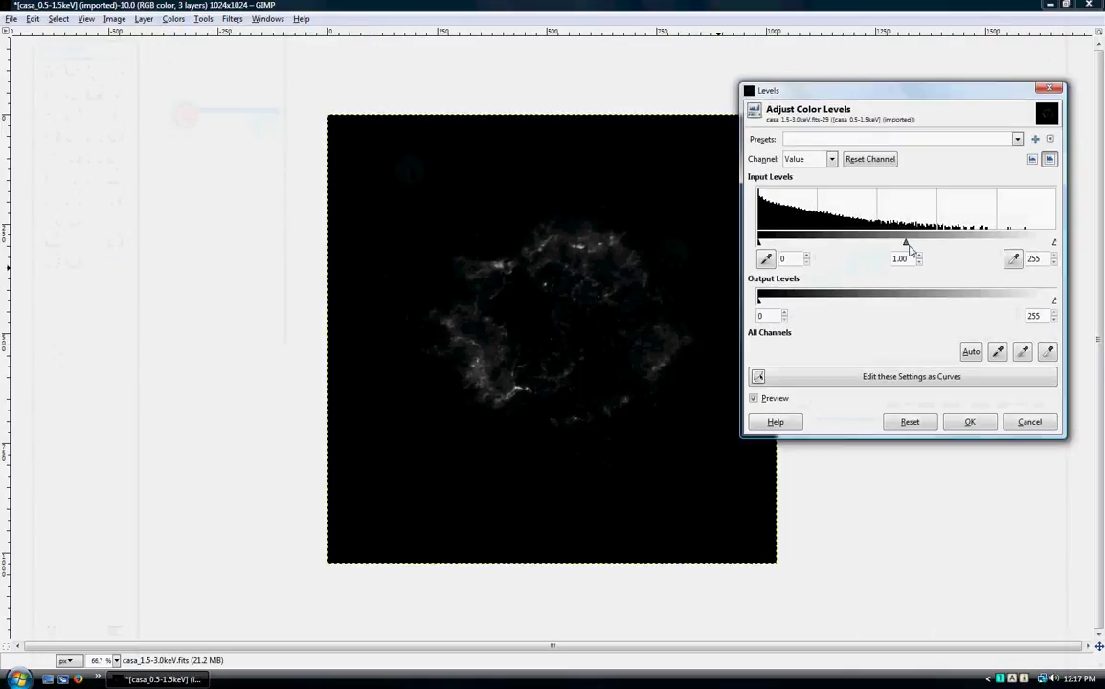
drag(906, 245, 842, 249)
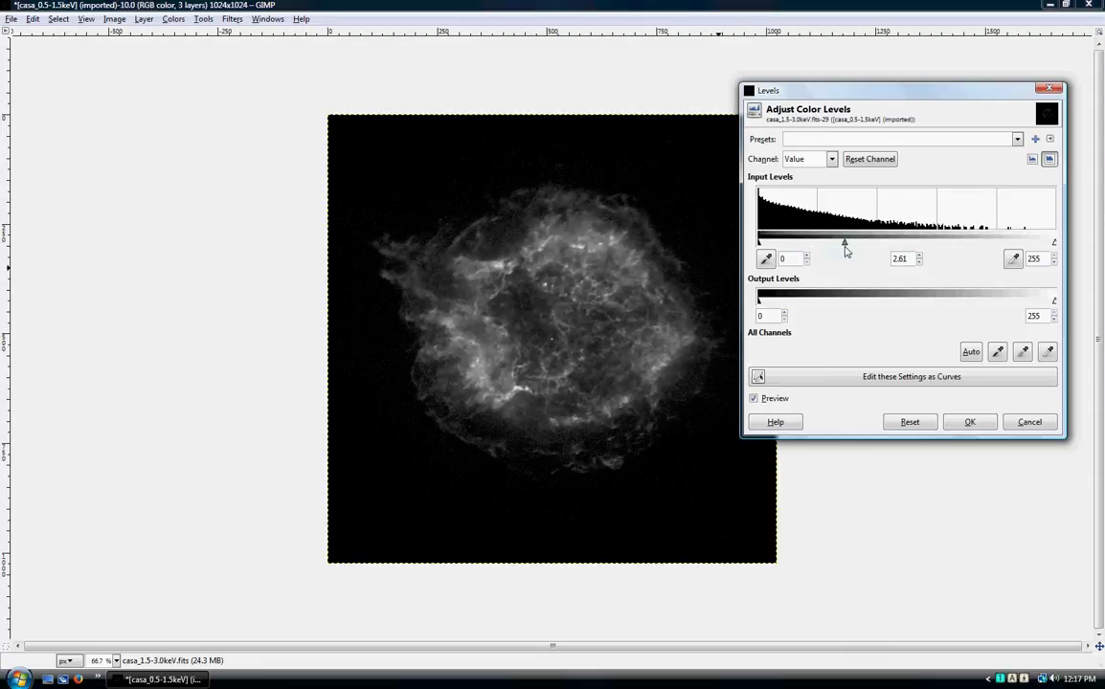
Step: Apply the casa_1.5-3.0keV levels, then hide it and show and select casa_4.0-6.0keV
click(972, 423)
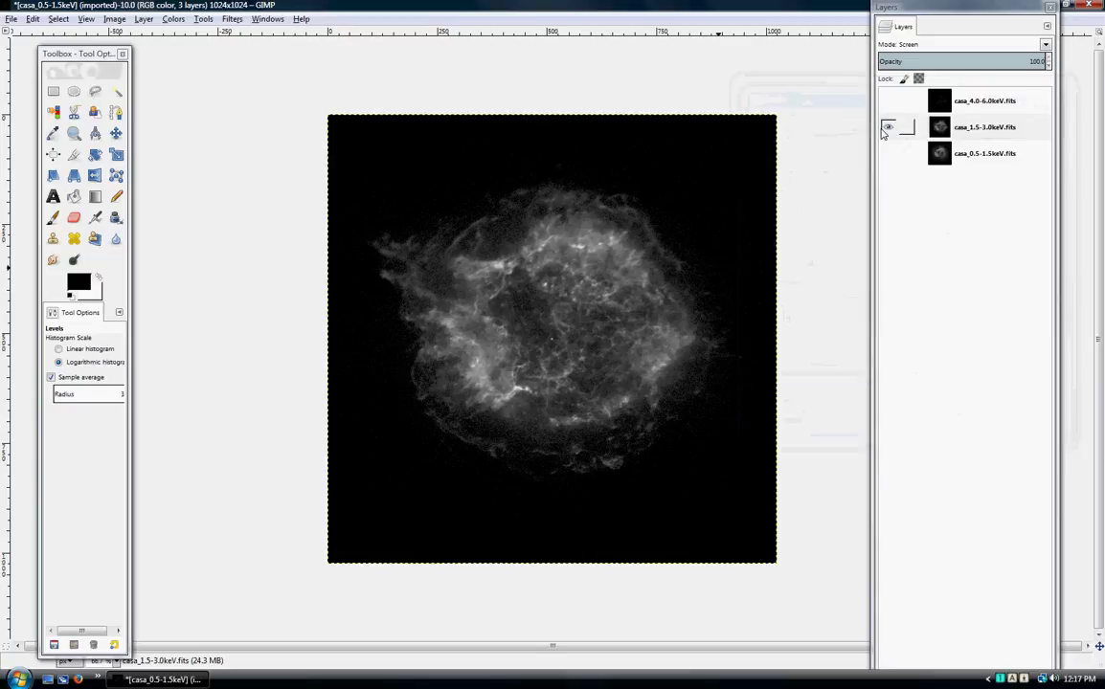
click(884, 128)
click(977, 103)
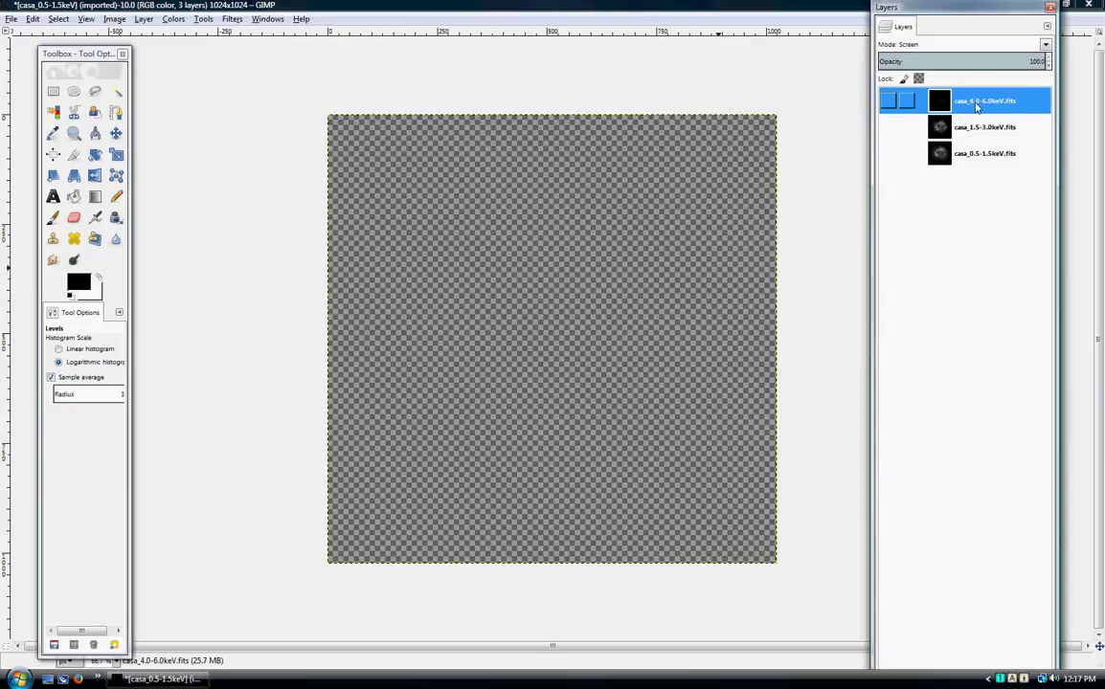
click(887, 101)
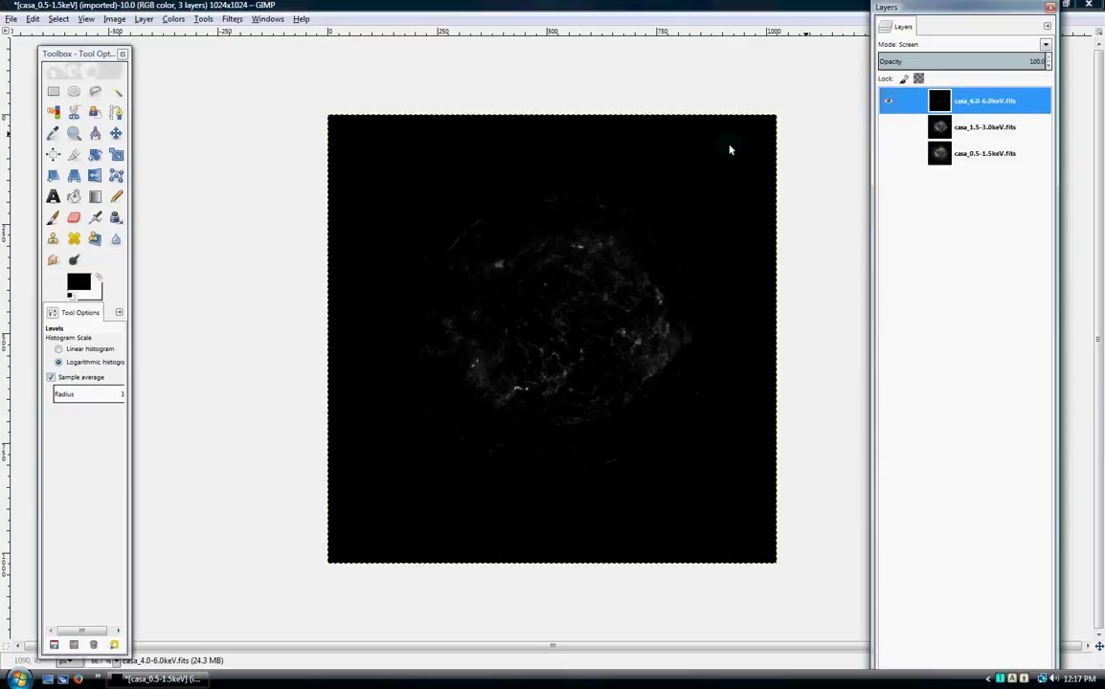
Step: Apply a Levels midtone gamma of 2.11 to the casa_4.0-6.0keV layer
click(173, 19)
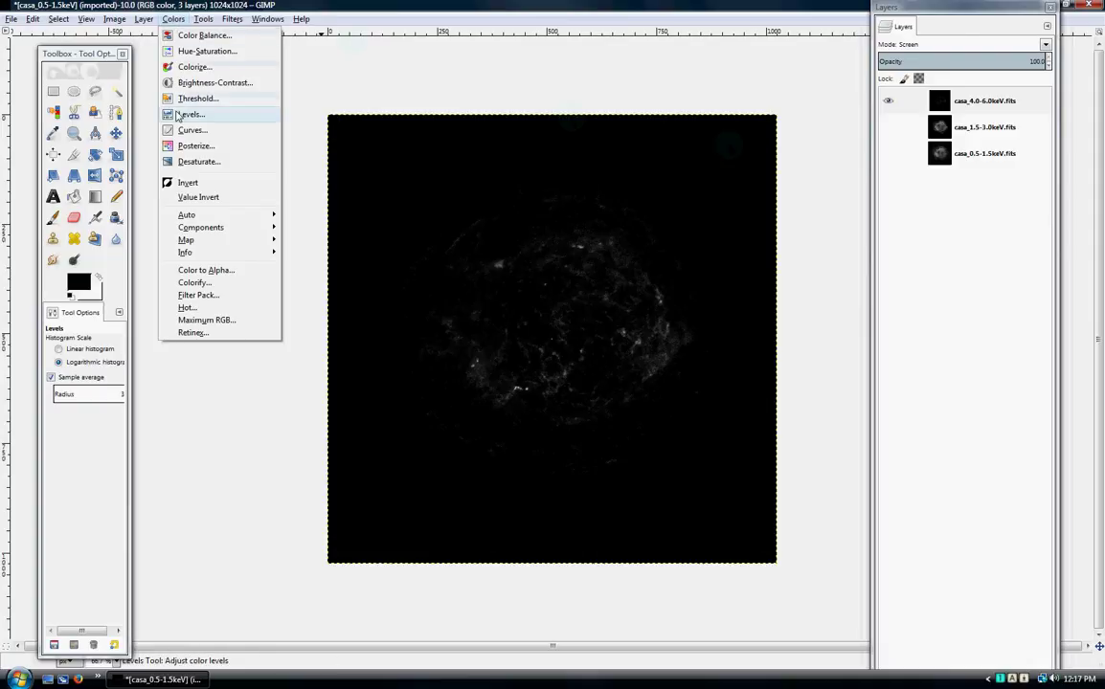
click(196, 113)
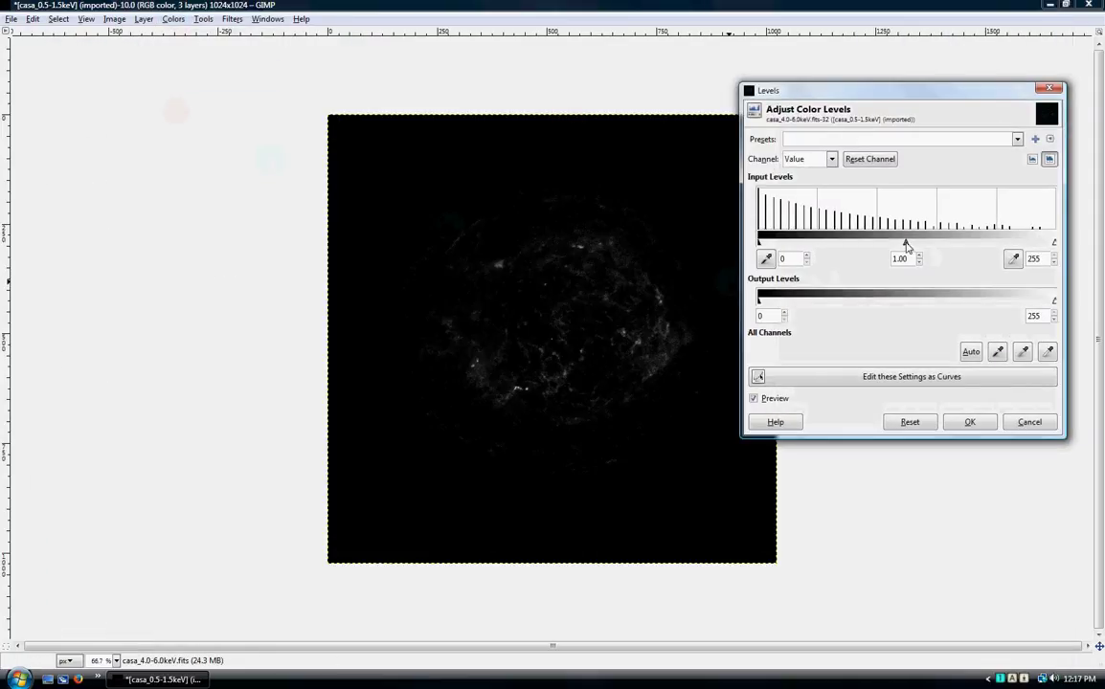
drag(907, 245, 858, 247)
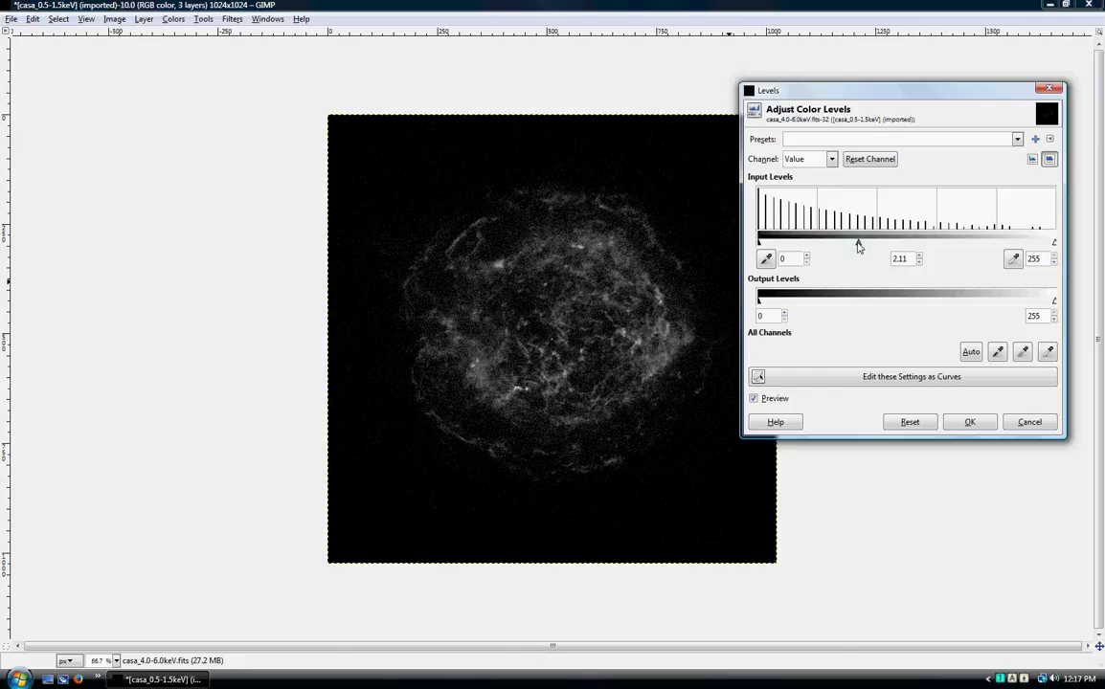
click(969, 422)
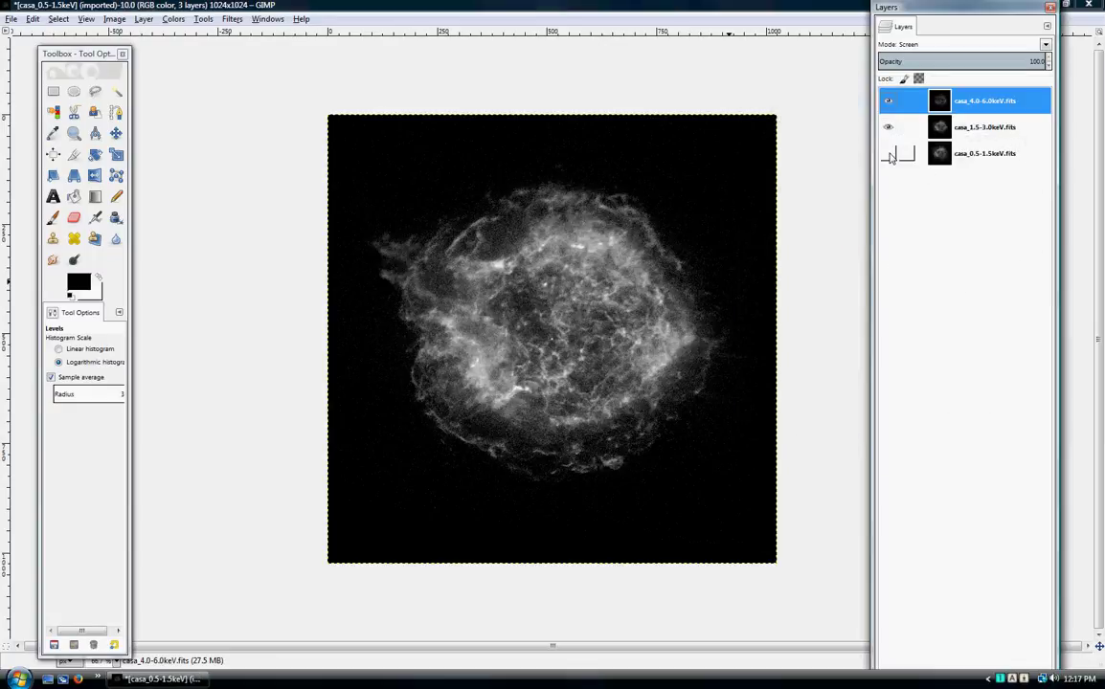
Step: Show and select casa_0.5-1.5keV, hide both upper layers, and open the Filters menu
click(889, 154)
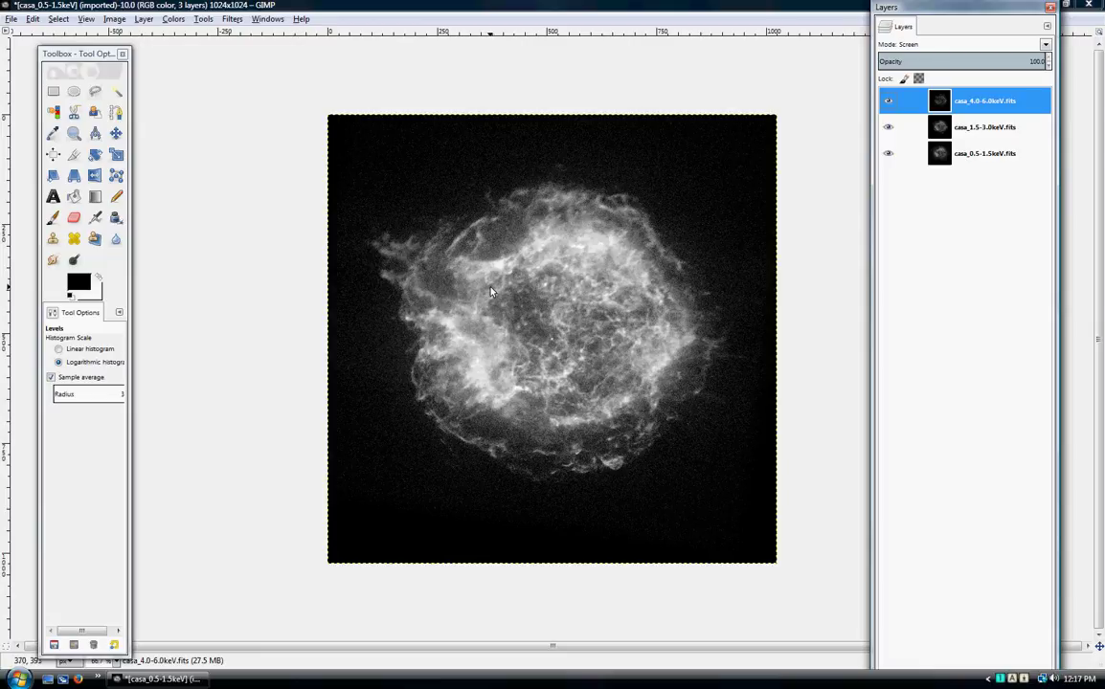
click(888, 101)
click(888, 128)
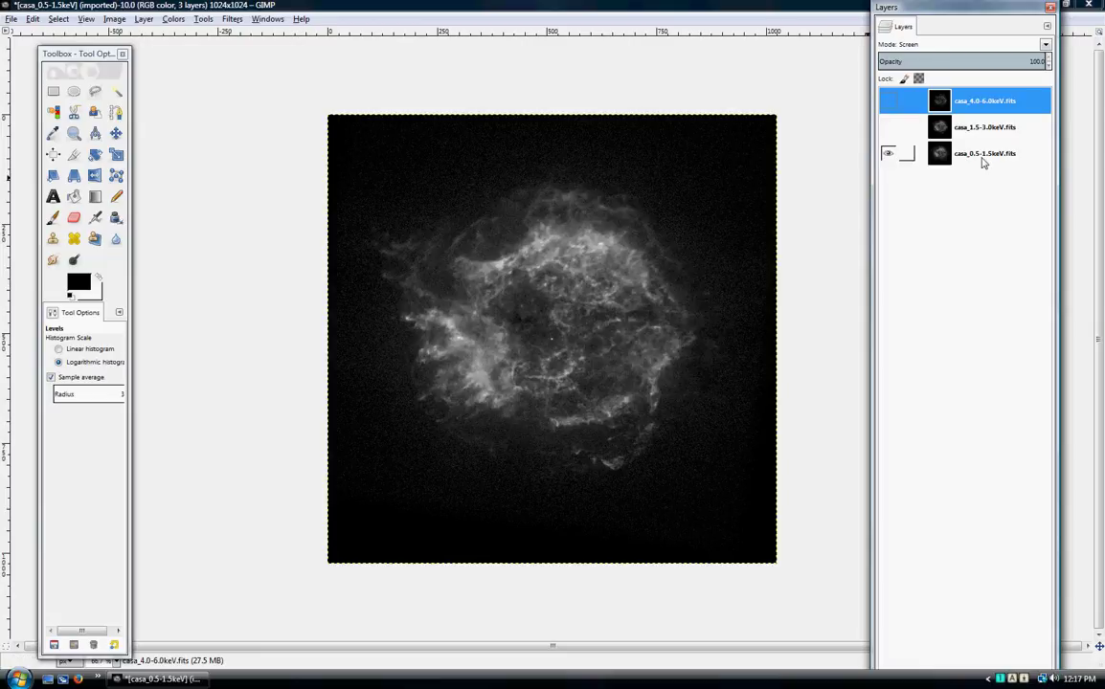
click(982, 163)
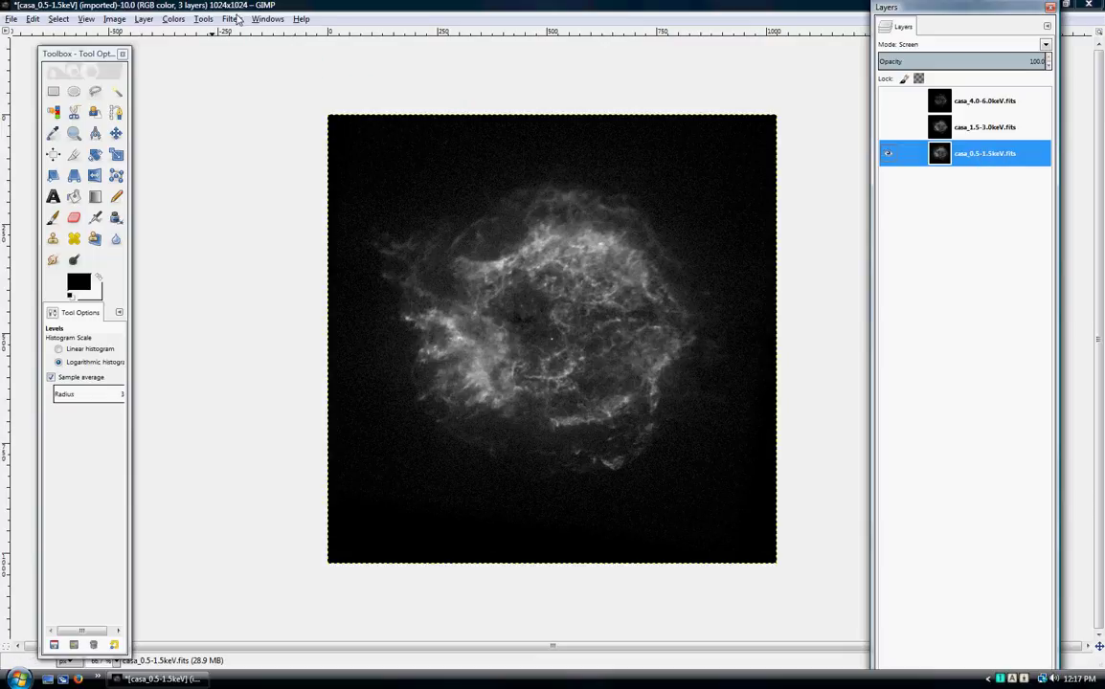
click(233, 19)
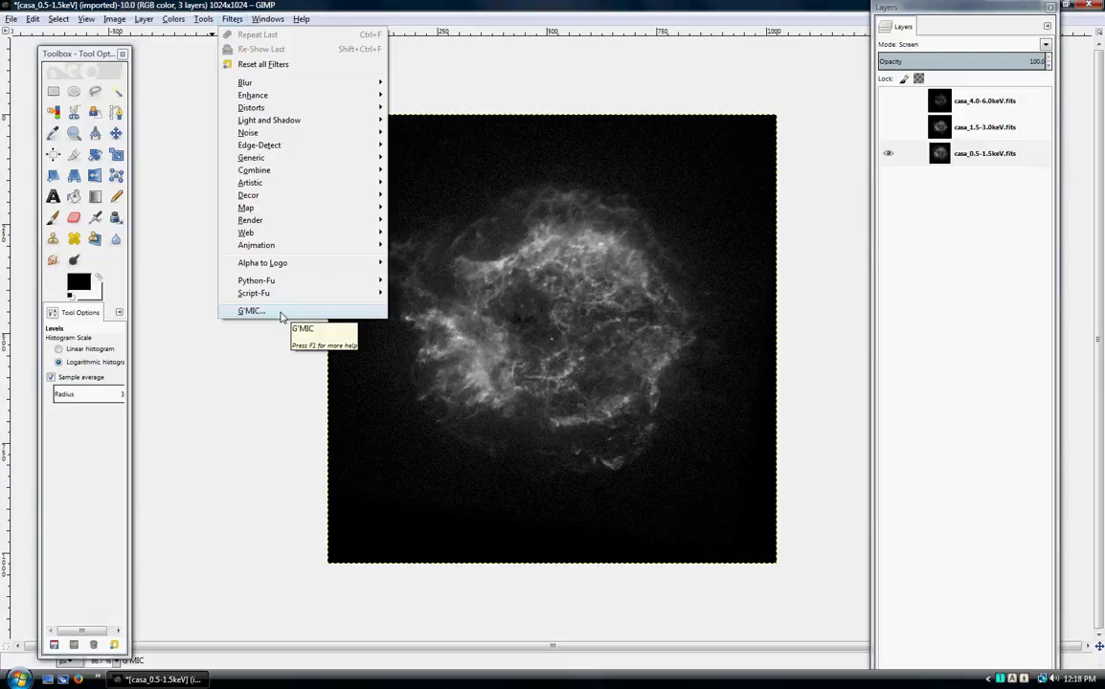
Step: Open G'MIC on casa_0.5-1.5keV and expand the Repair category to list its denoise and smooth filters
click(252, 311)
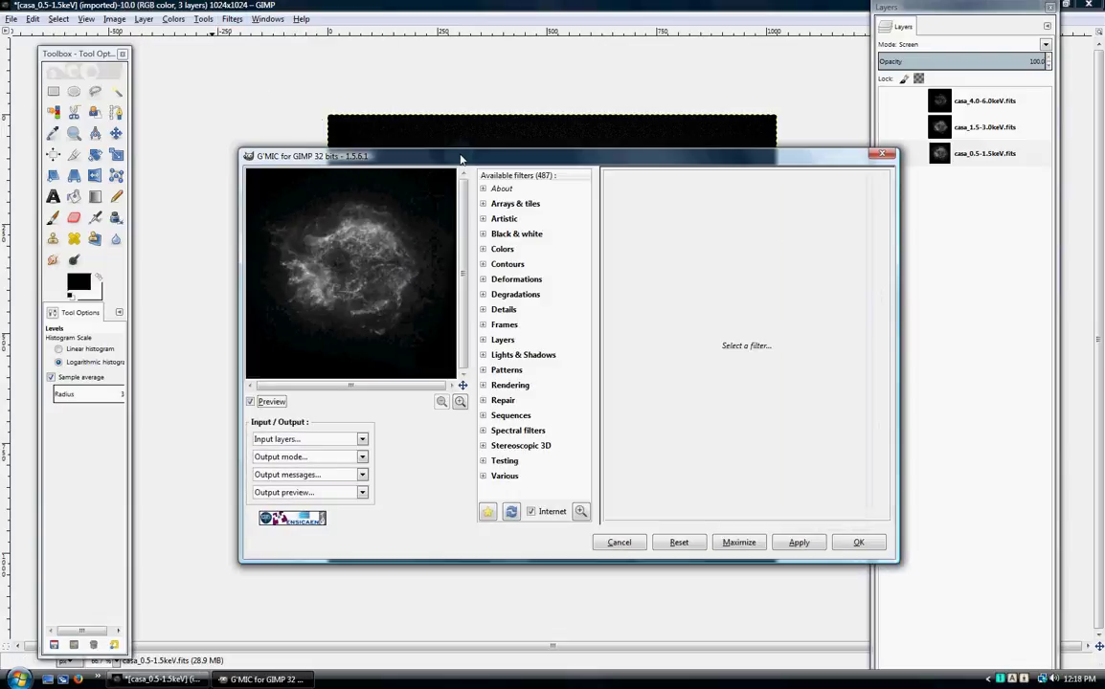
drag(461, 159, 552, 134)
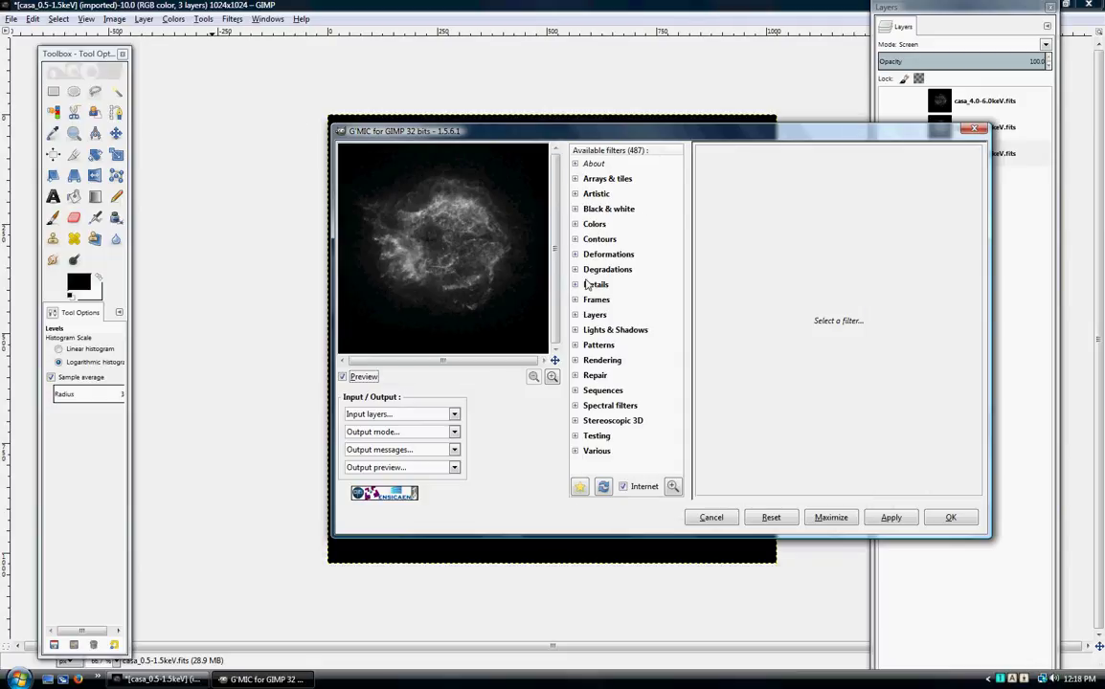
drag(589, 140, 625, 129)
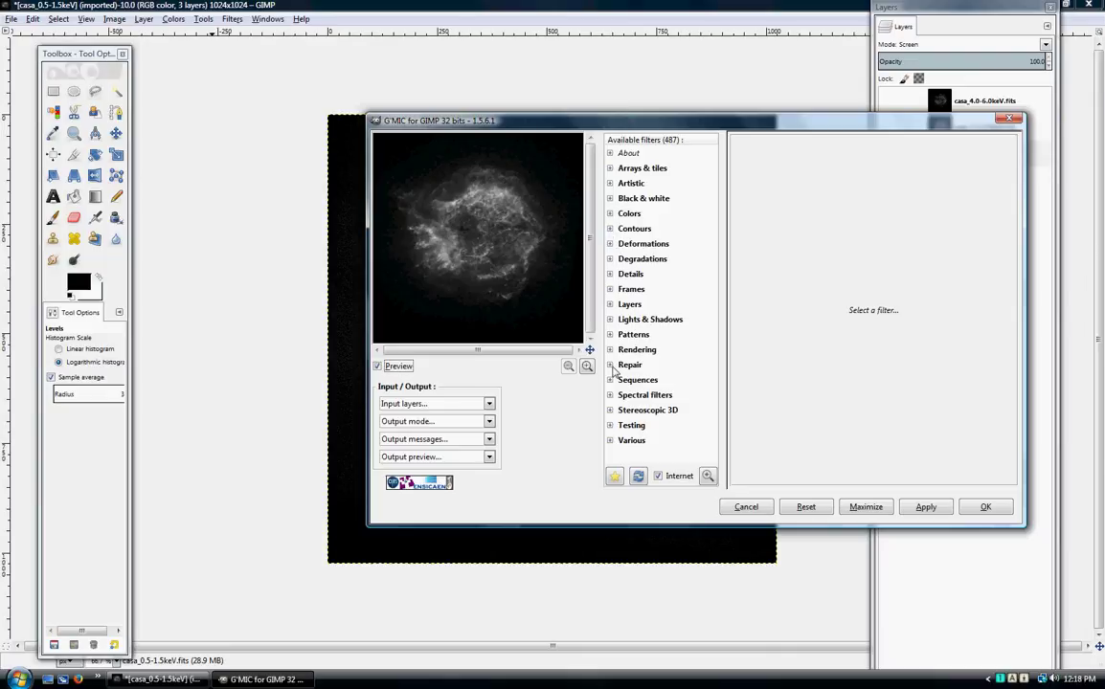
click(610, 365)
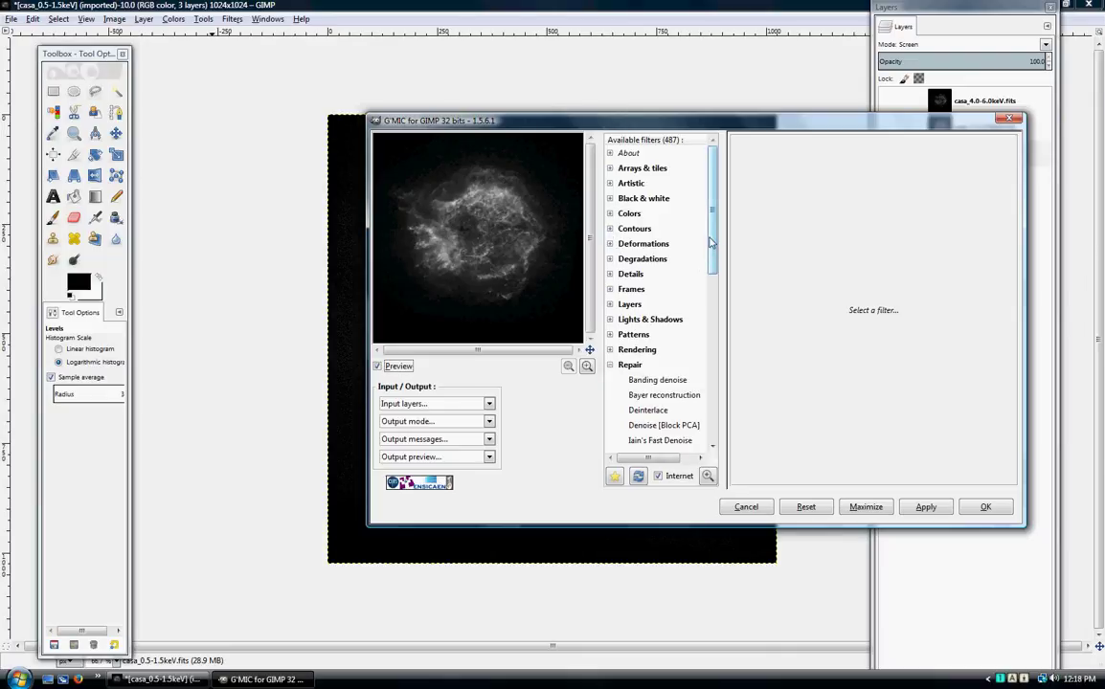
drag(713, 247, 718, 350)
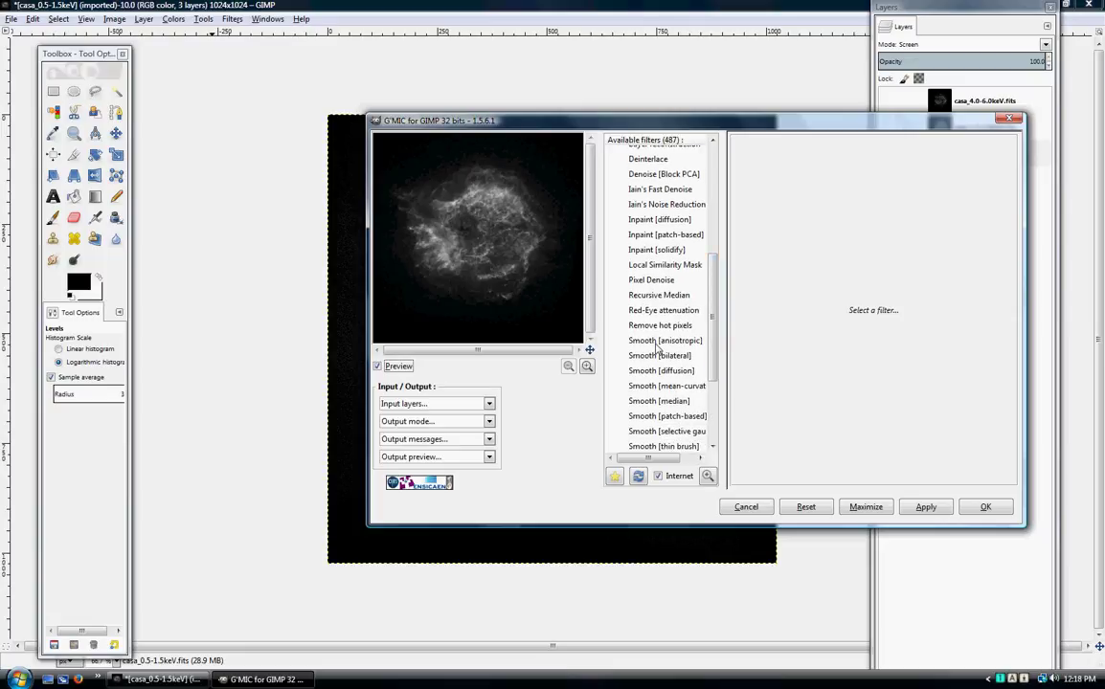
Step: Smooth casa_0.5-1.5keV with G'MIC Smooth [anisotropic] at amplitude 60, then hide that layer
click(649, 347)
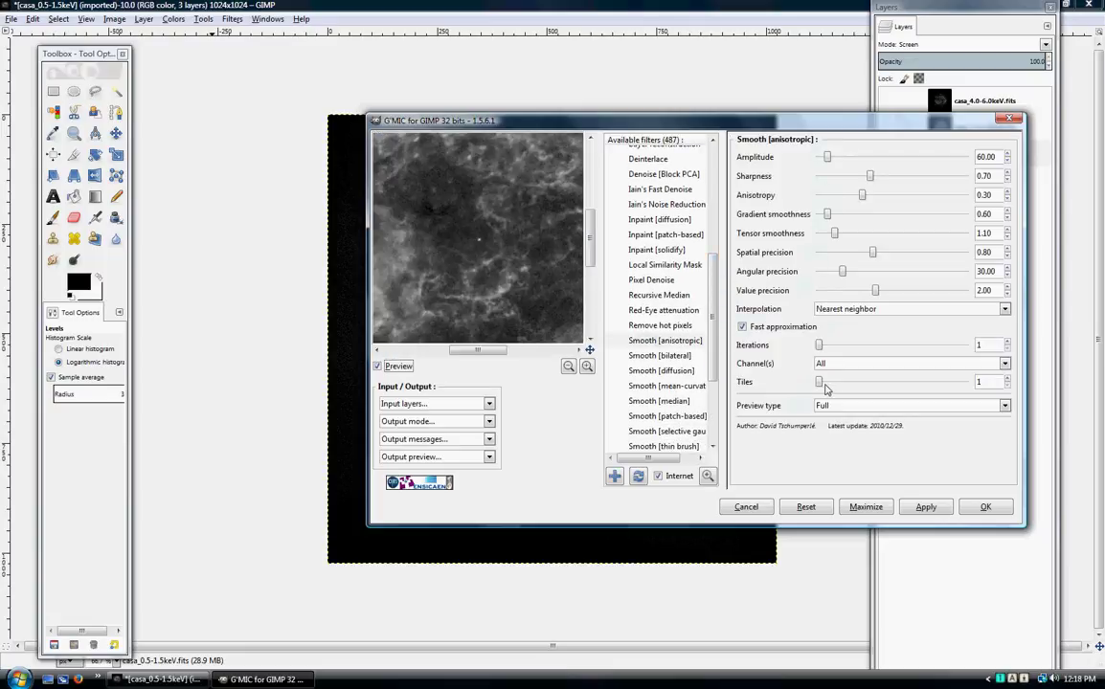
drag(610, 117, 842, 186)
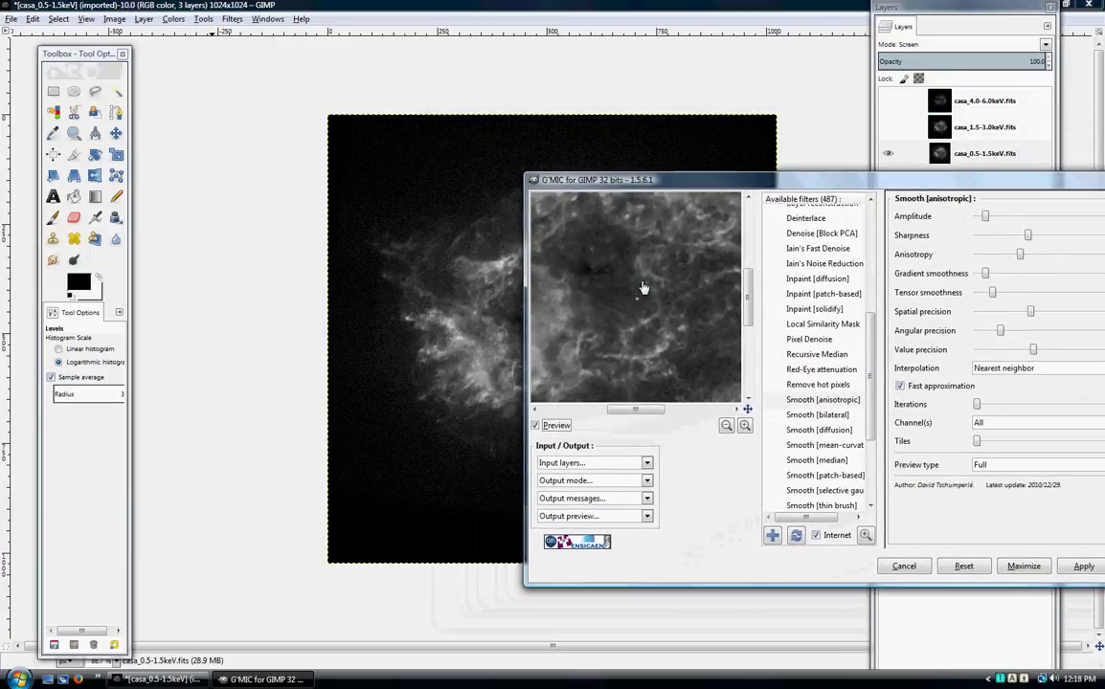
click(536, 426)
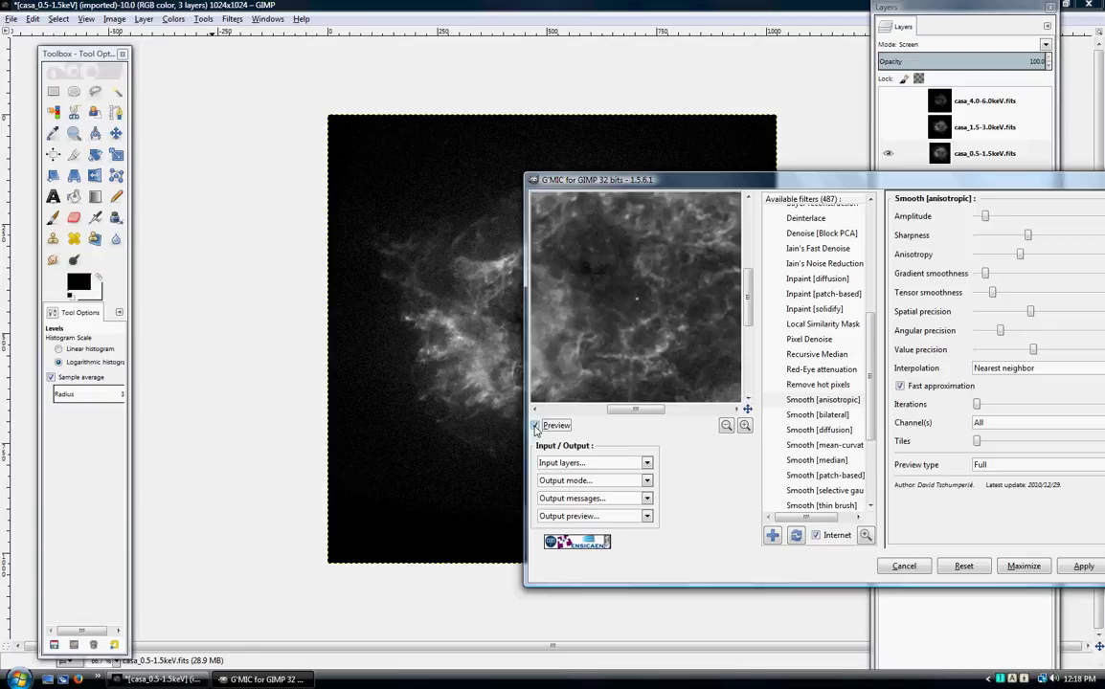
drag(748, 182, 442, 108)
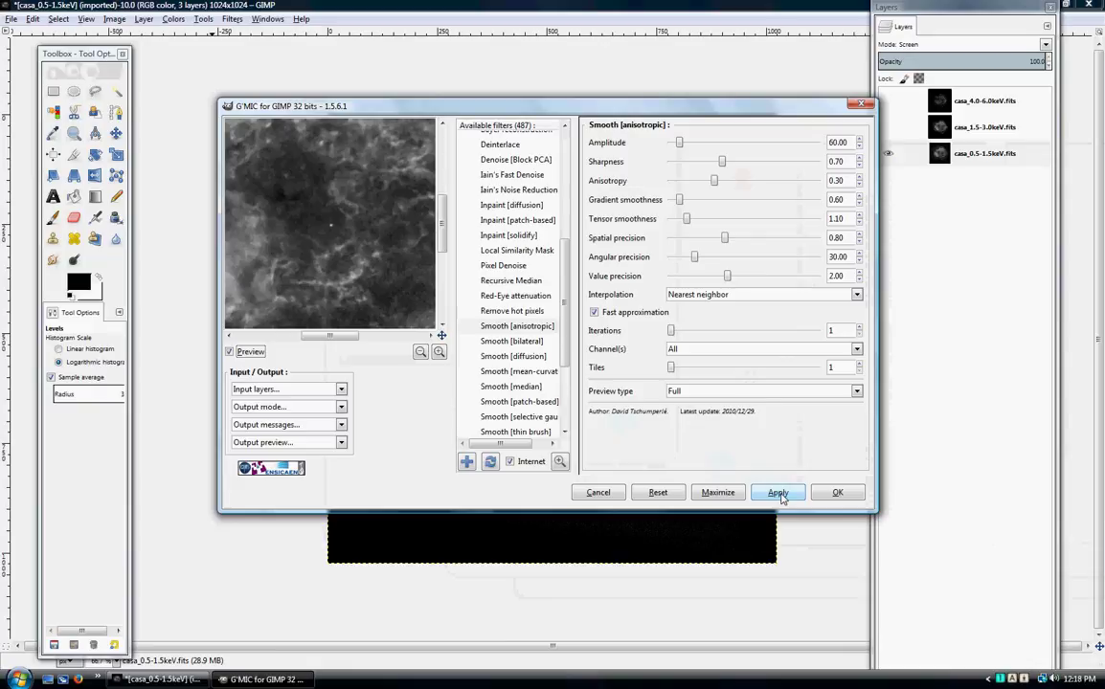
click(779, 493)
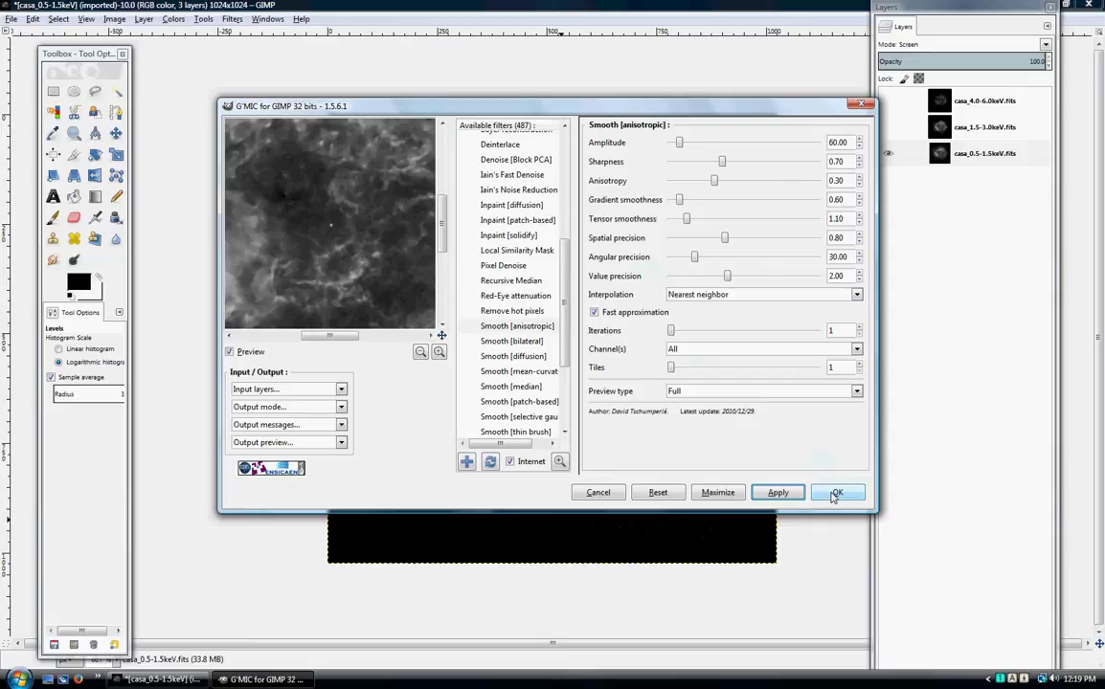
click(835, 494)
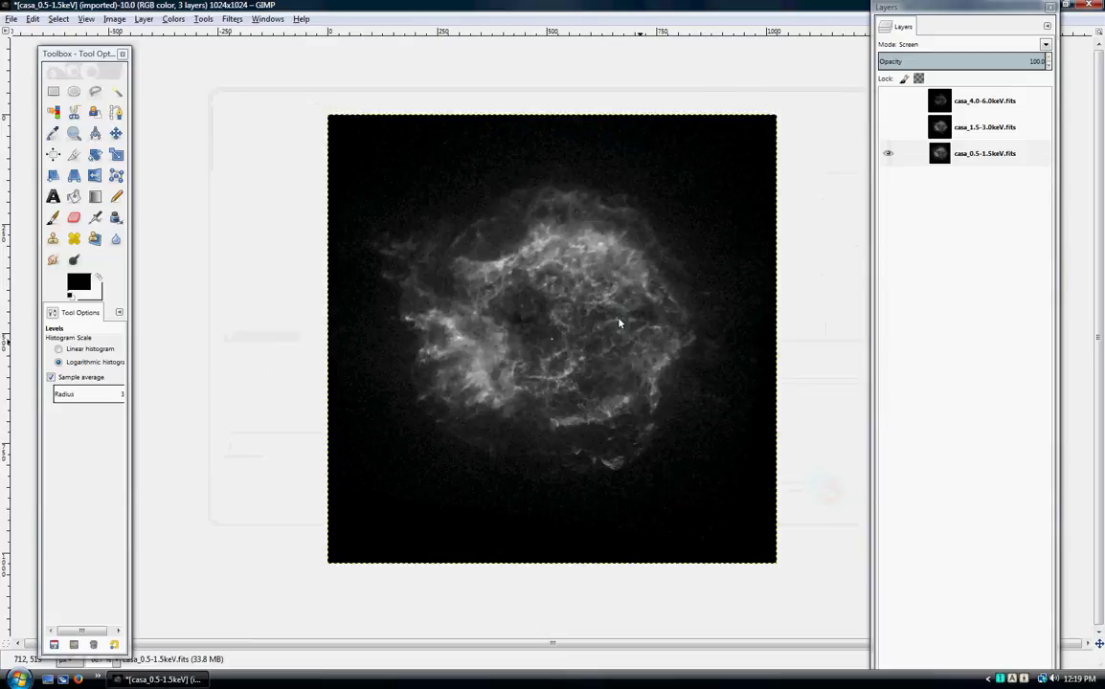
click(887, 153)
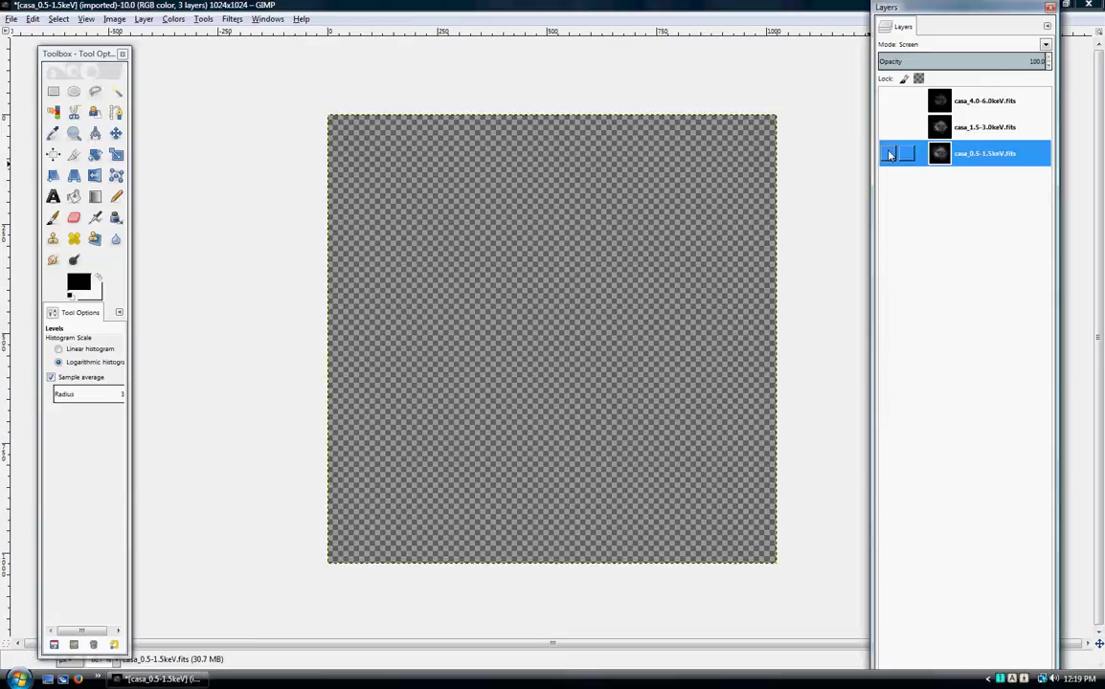
Step: Show and select casa_1.5-3.0keV, apply the same anisotropic smoothing in G'MIC, then hide it
click(887, 126)
click(964, 131)
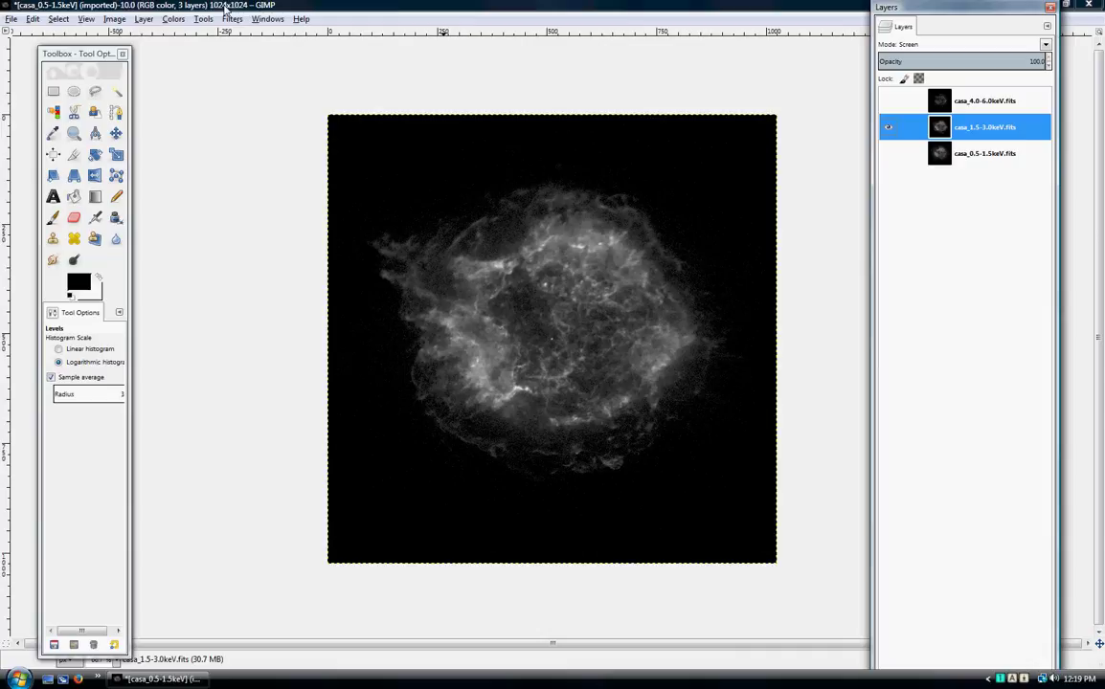
click(232, 19)
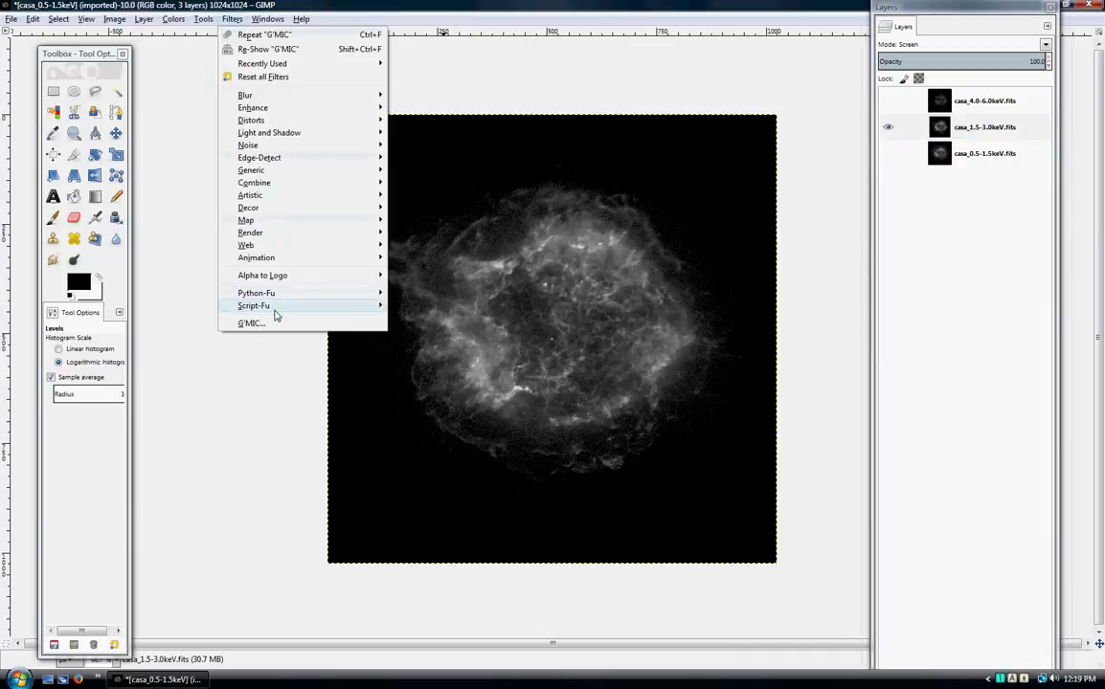
click(278, 318)
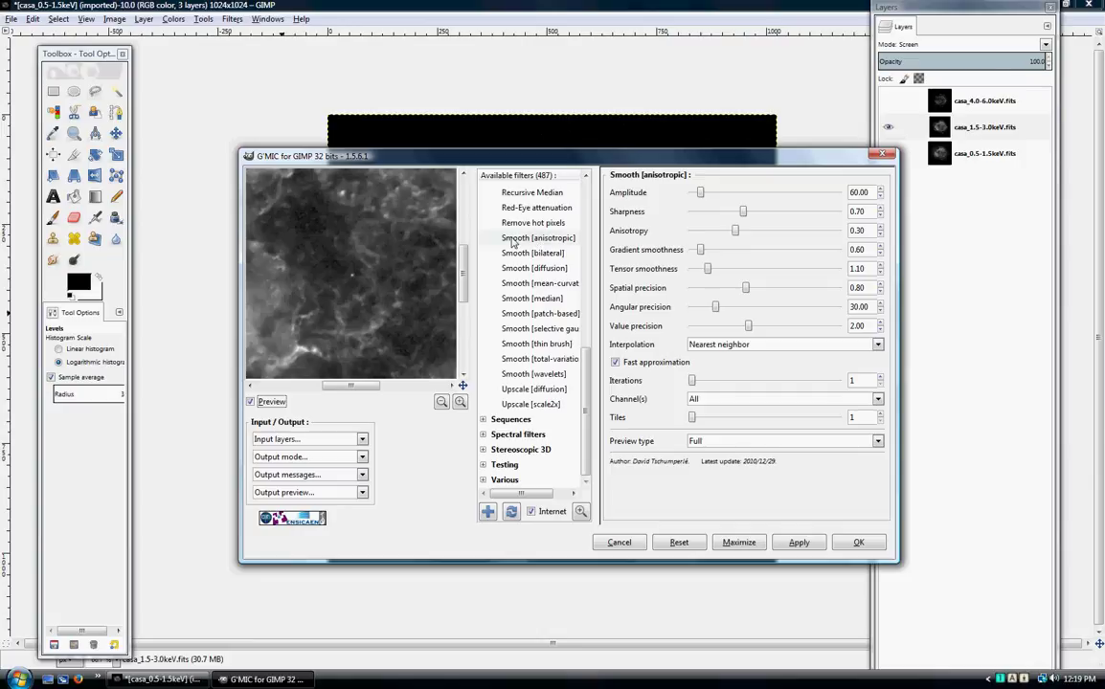
click(798, 542)
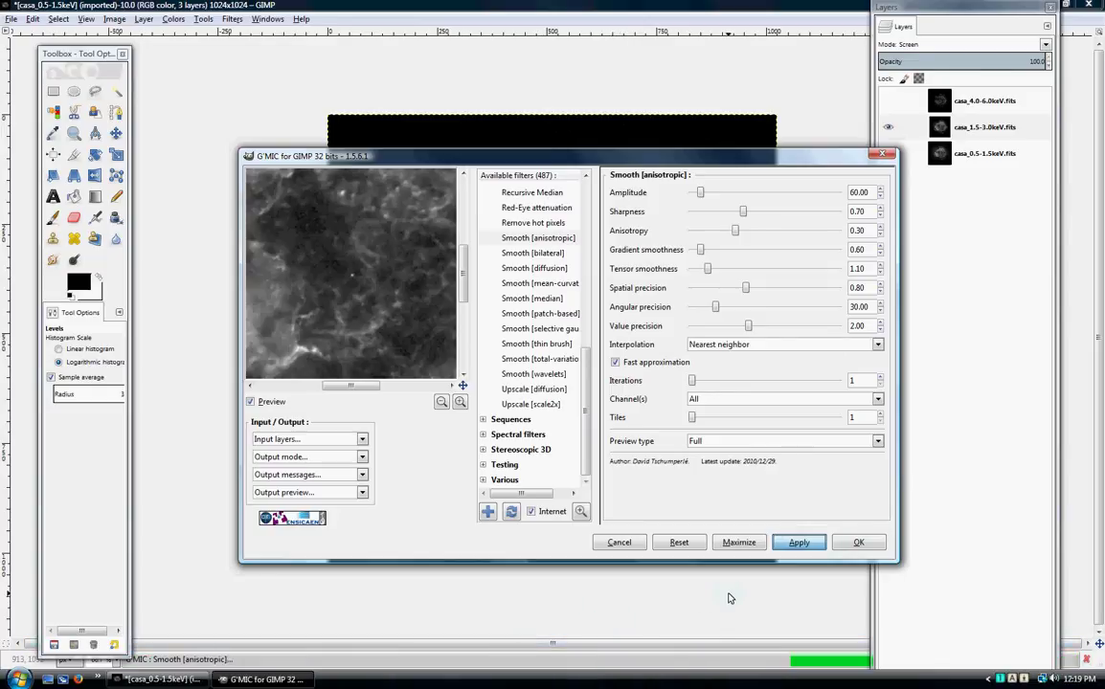
click(860, 544)
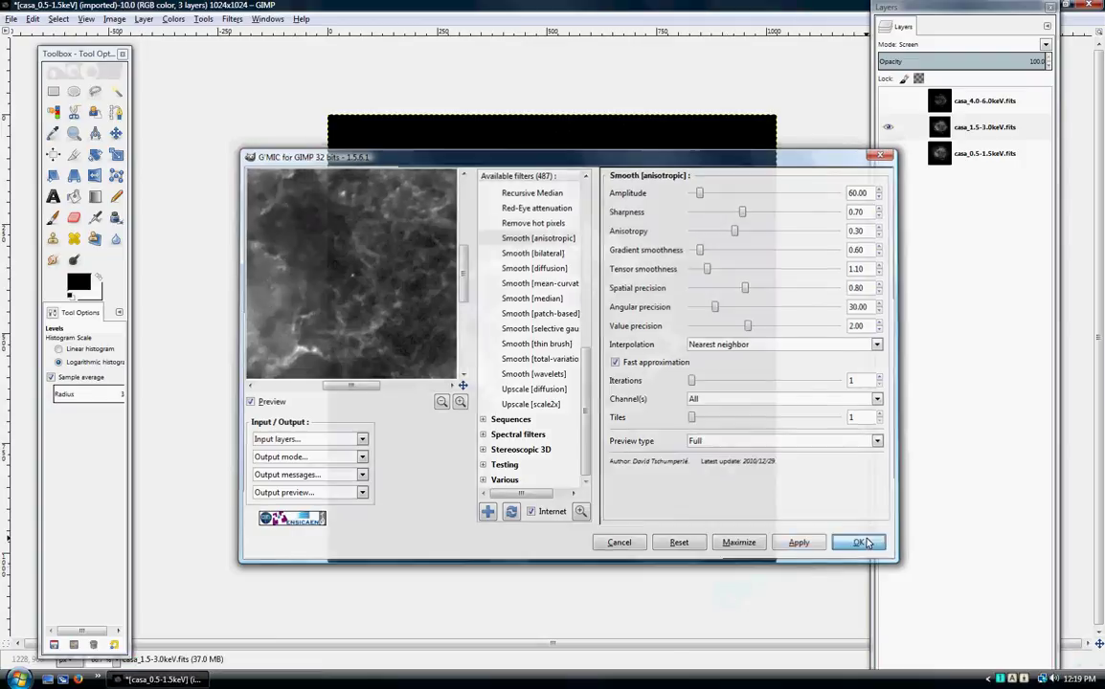
click(888, 127)
Step: Smooth casa_4.0-6.0keV with G'MIC anisotropic smoothing, preview on, then show casa_1.5-3.0keV again
click(986, 101)
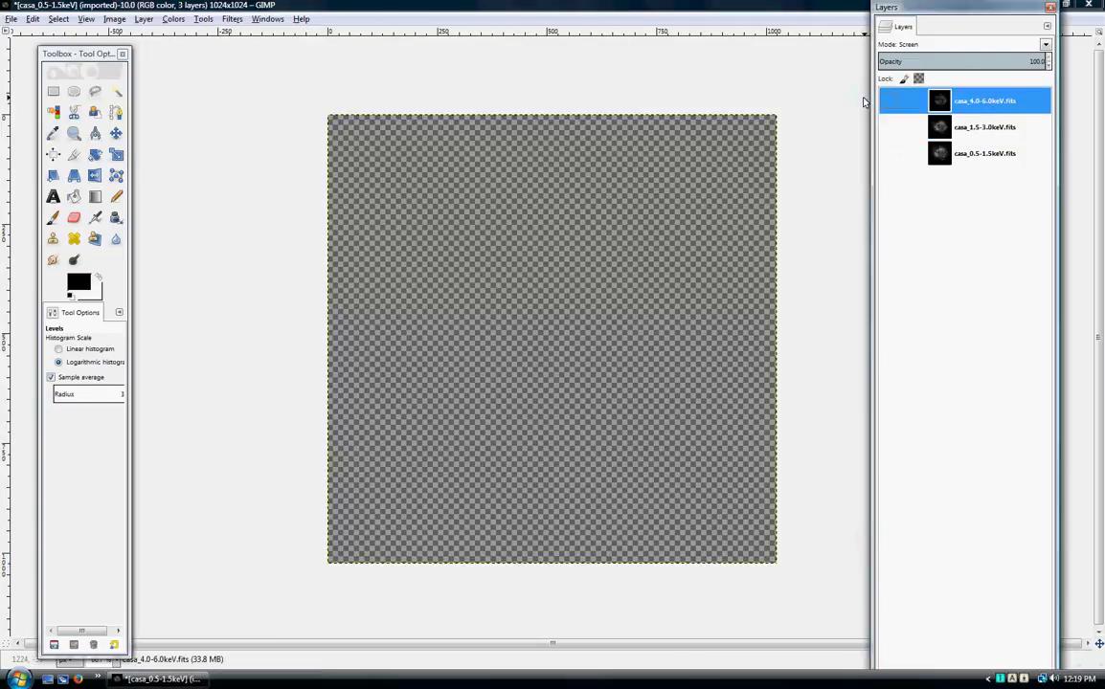
click(887, 101)
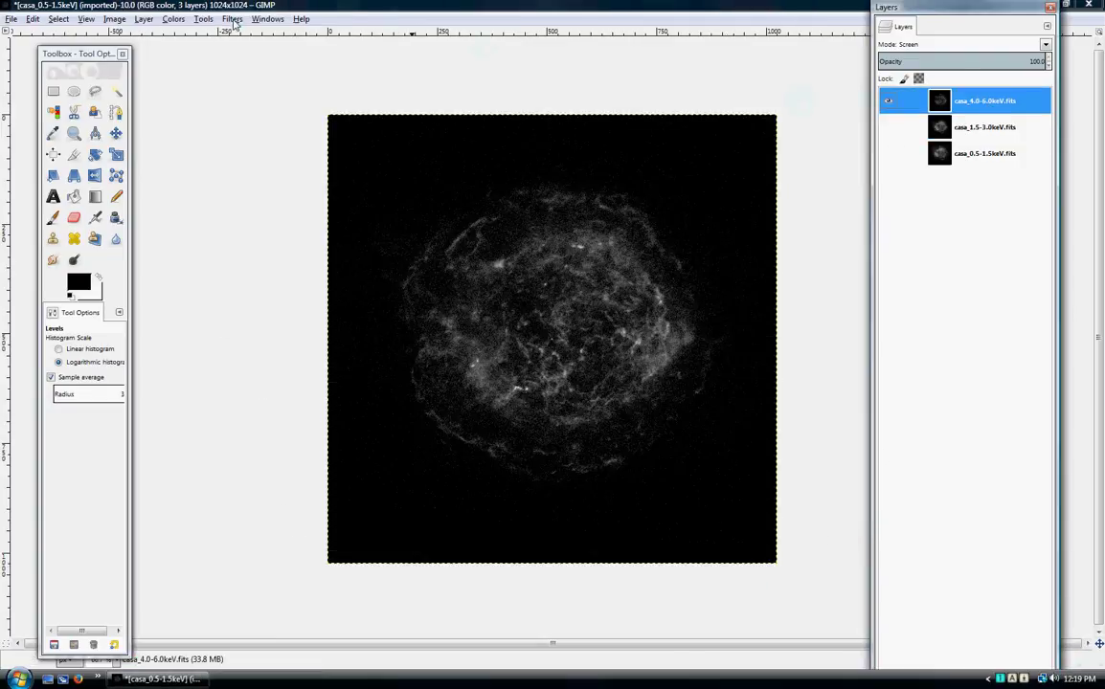
click(232, 18)
click(264, 320)
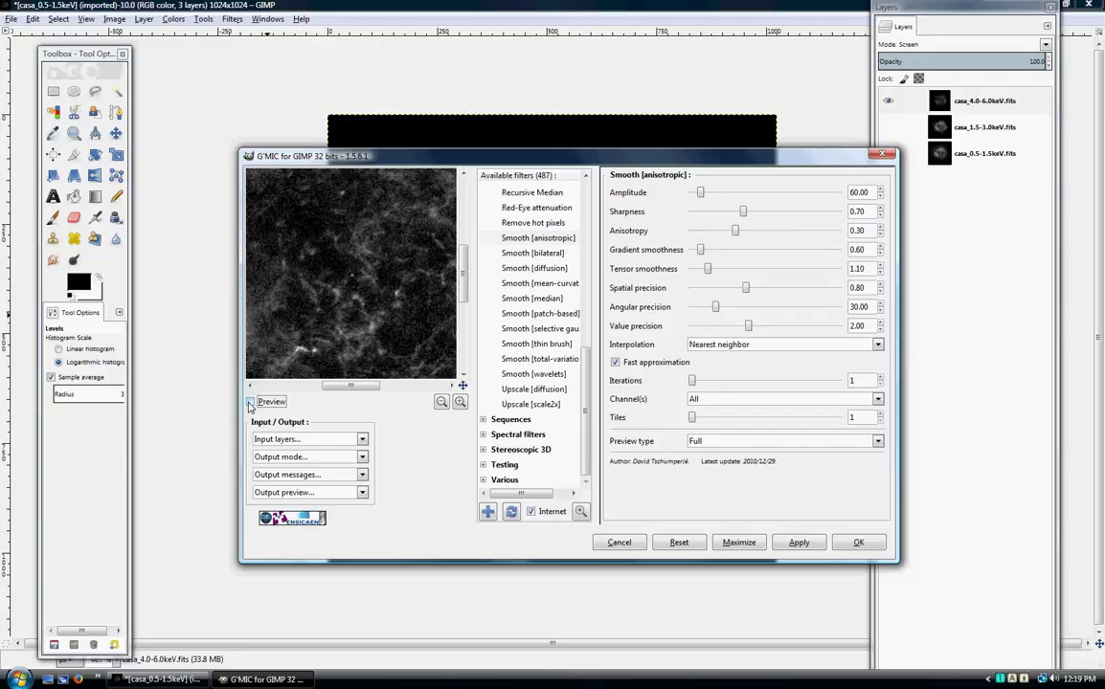
click(249, 402)
click(799, 542)
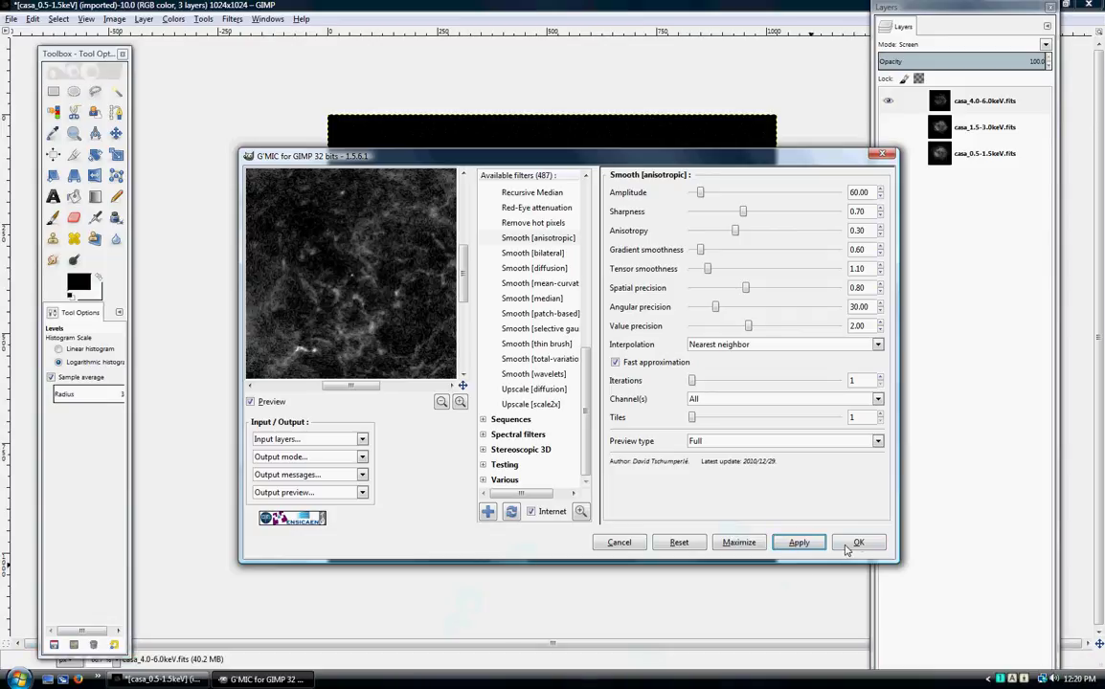
click(858, 544)
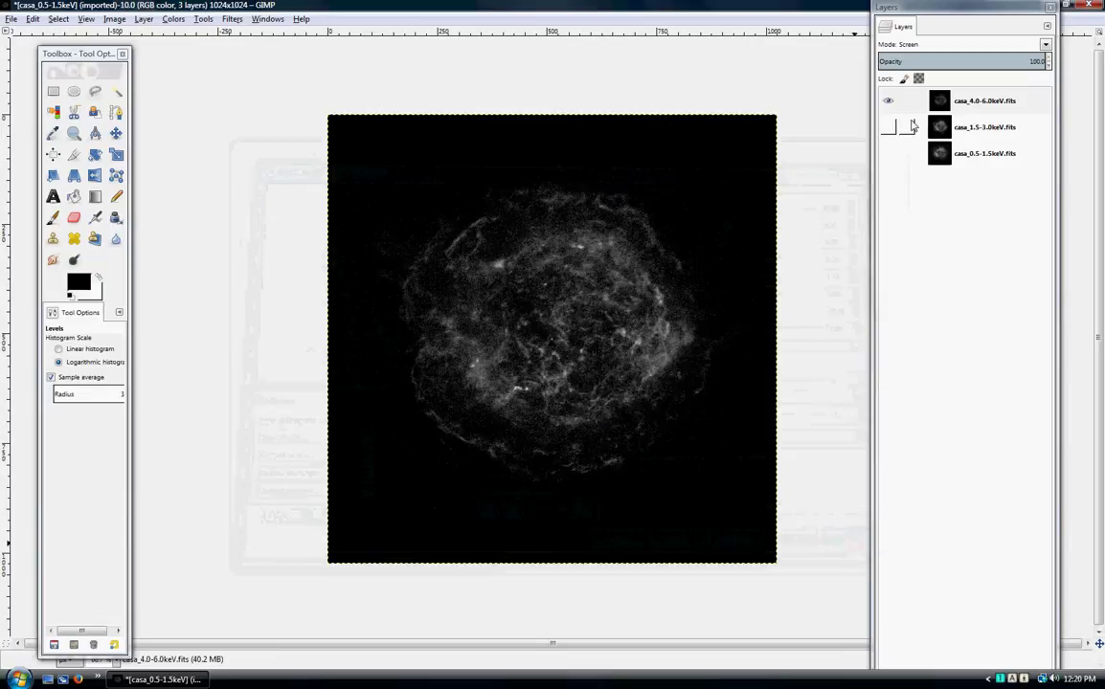
click(889, 129)
Step: Show casa_0.5-1.5keV, hide casa_4.0-6.0keV and casa_1.5-3.0keV, and select the bottom layer
click(888, 153)
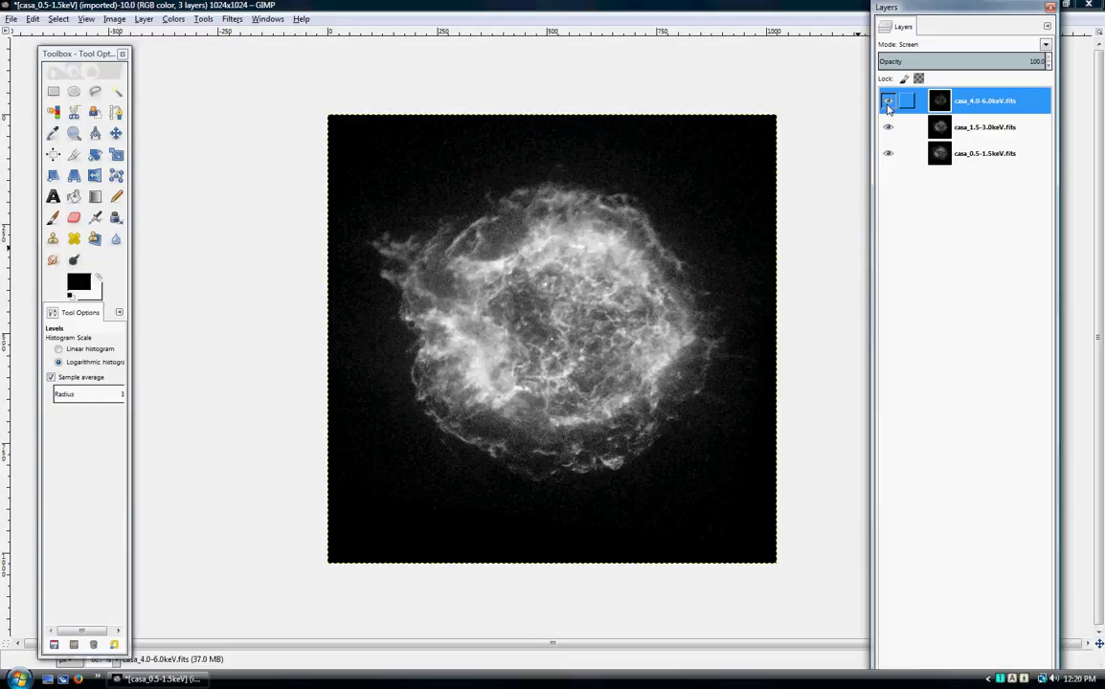
click(887, 103)
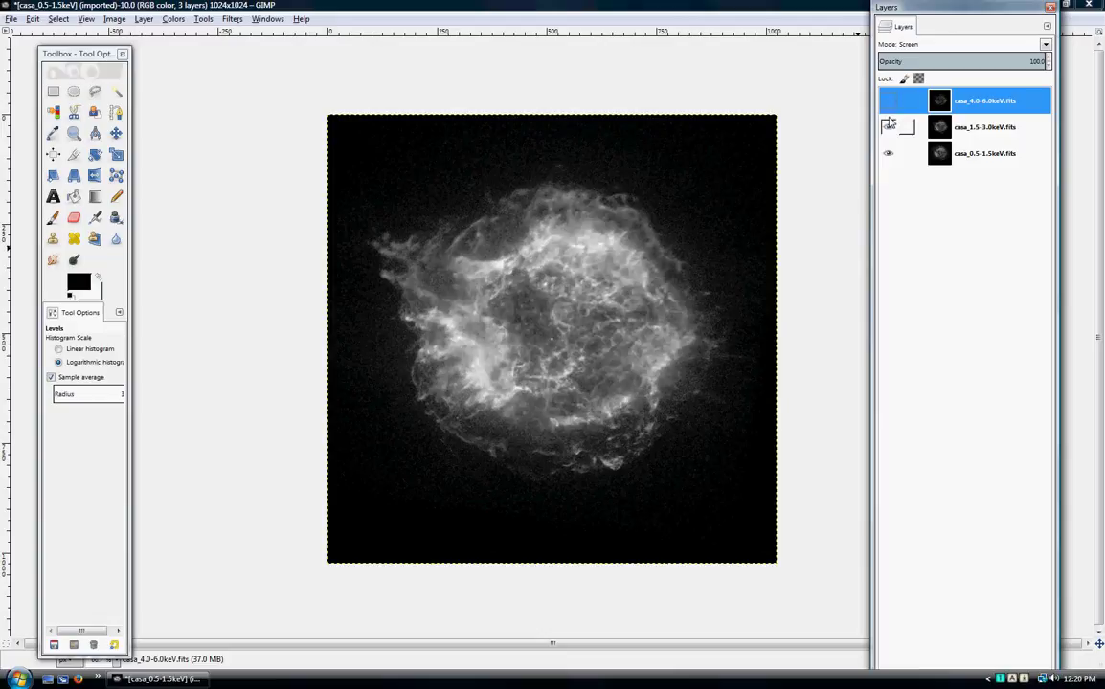
click(888, 128)
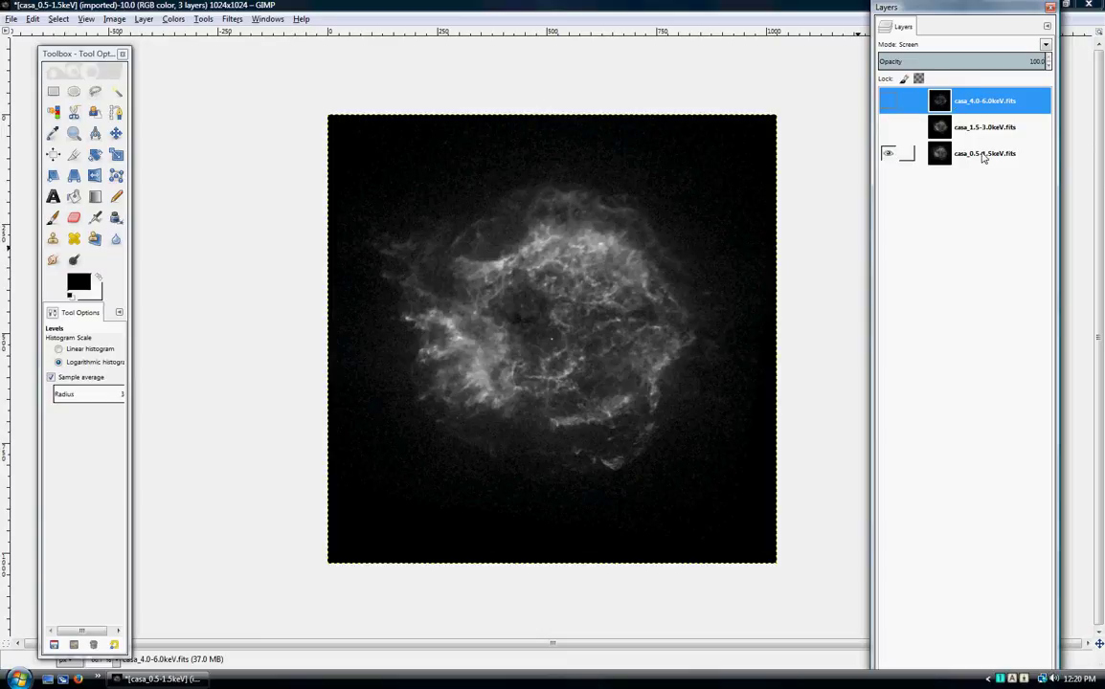
click(983, 156)
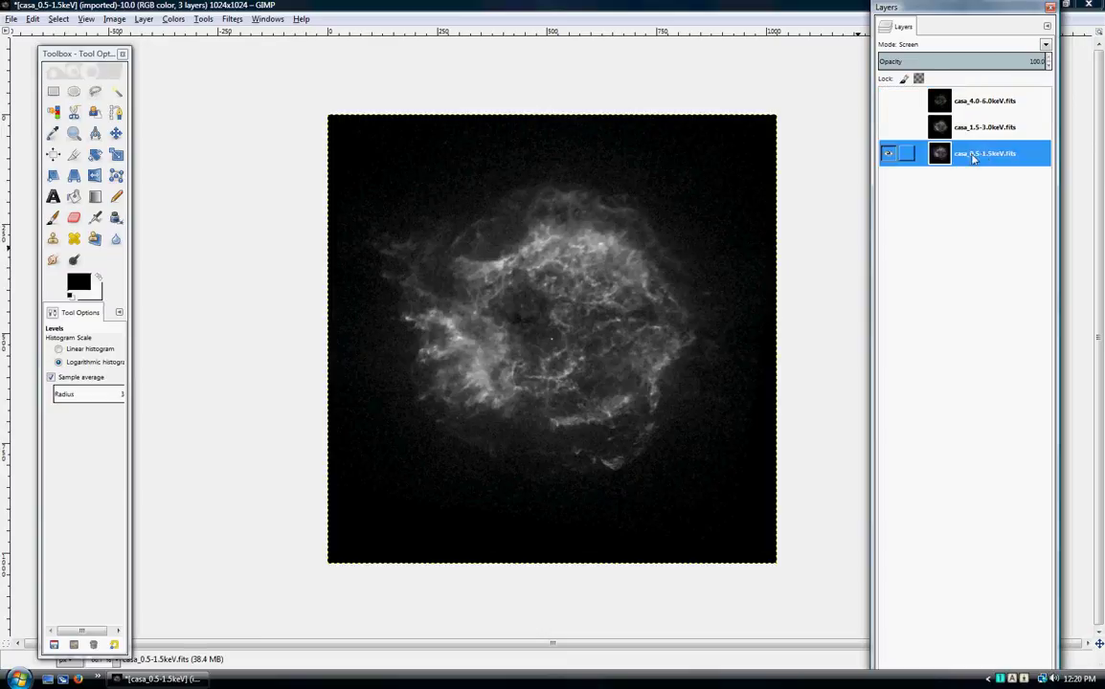
Step: Colorize casa_0.5-1.5keV.fits red with hue 0, saturation 68 and lightness -15
click(173, 19)
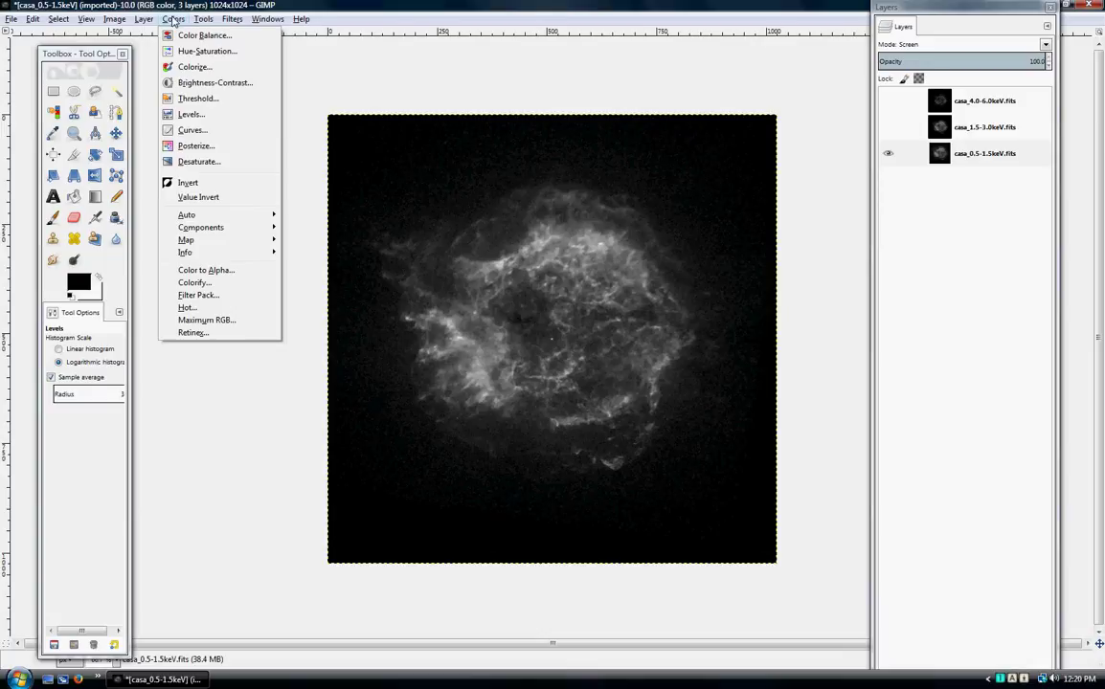
click(194, 67)
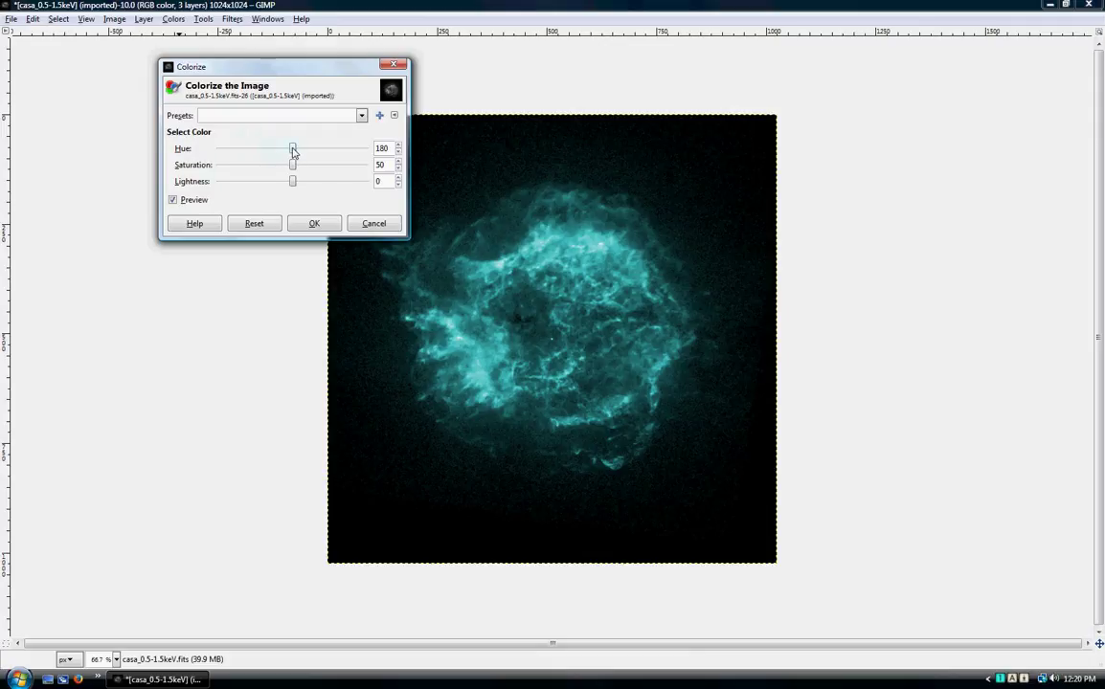
drag(293, 151, 220, 165)
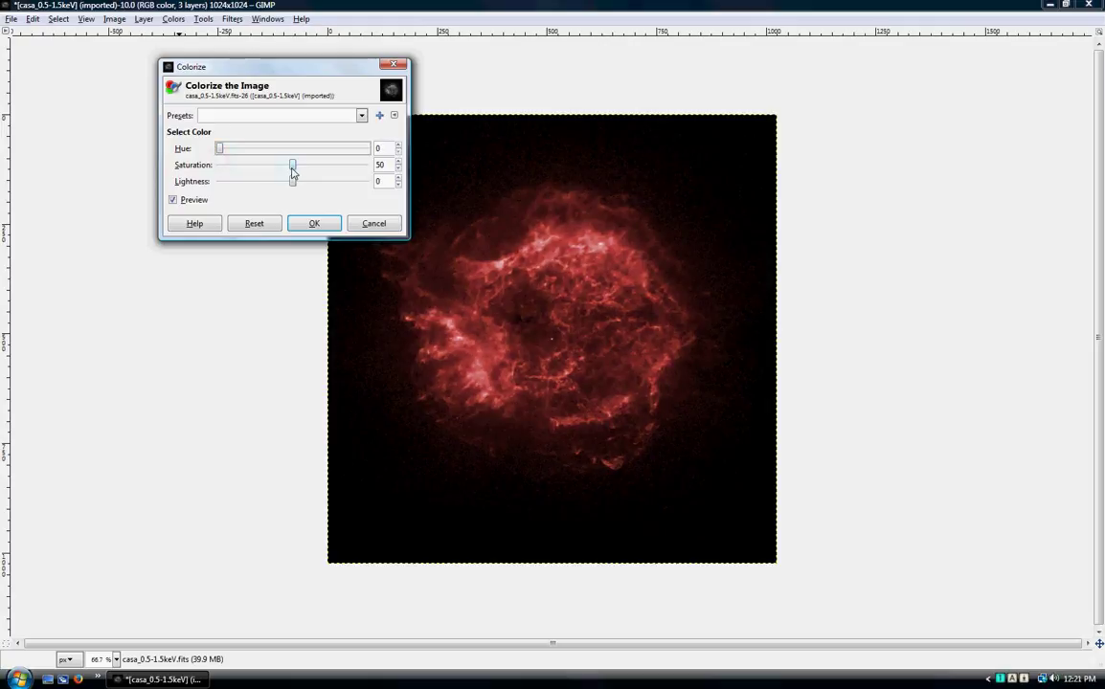
drag(292, 171, 371, 173)
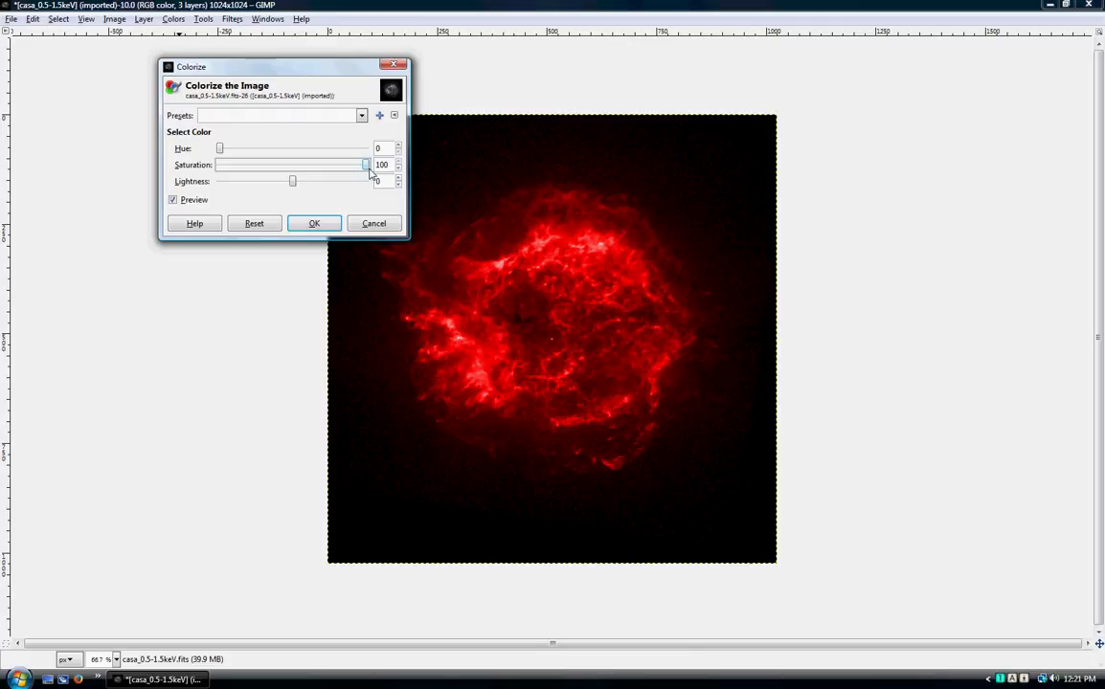
drag(370, 170, 308, 169)
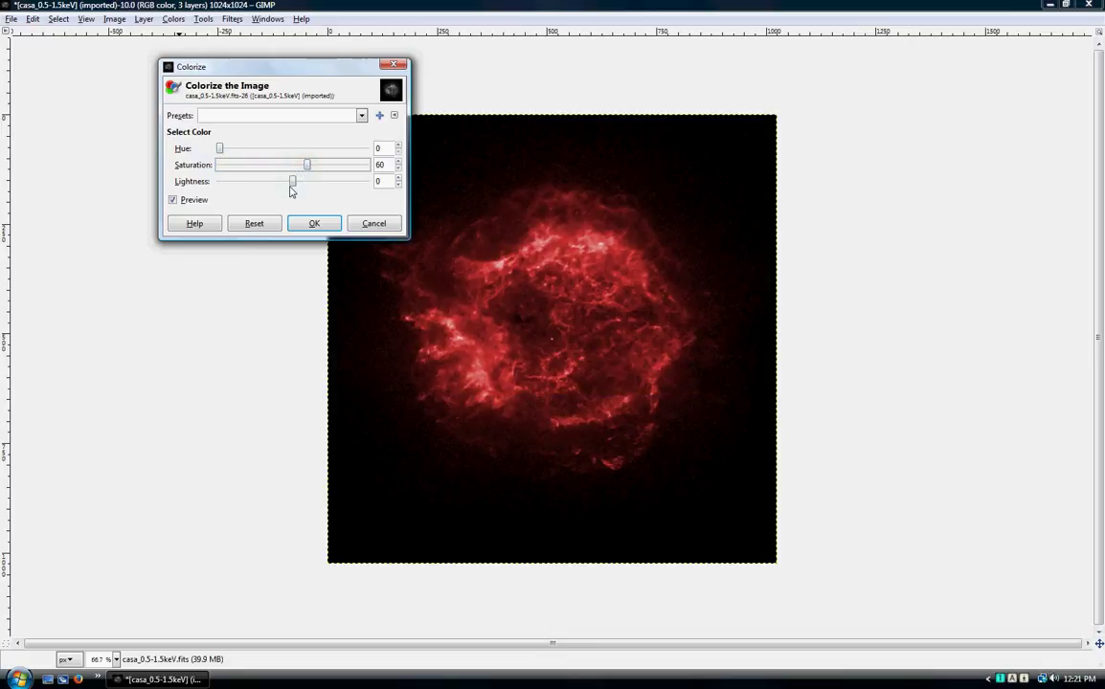
click(267, 183)
drag(266, 188, 257, 188)
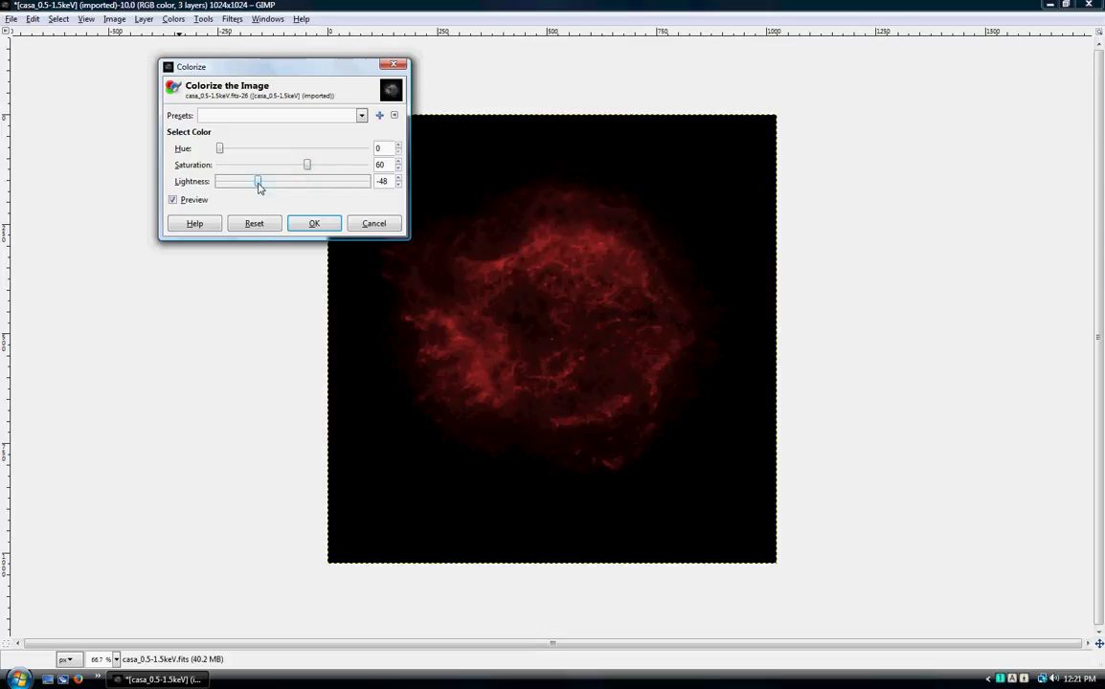
drag(257, 187, 319, 176)
click(315, 224)
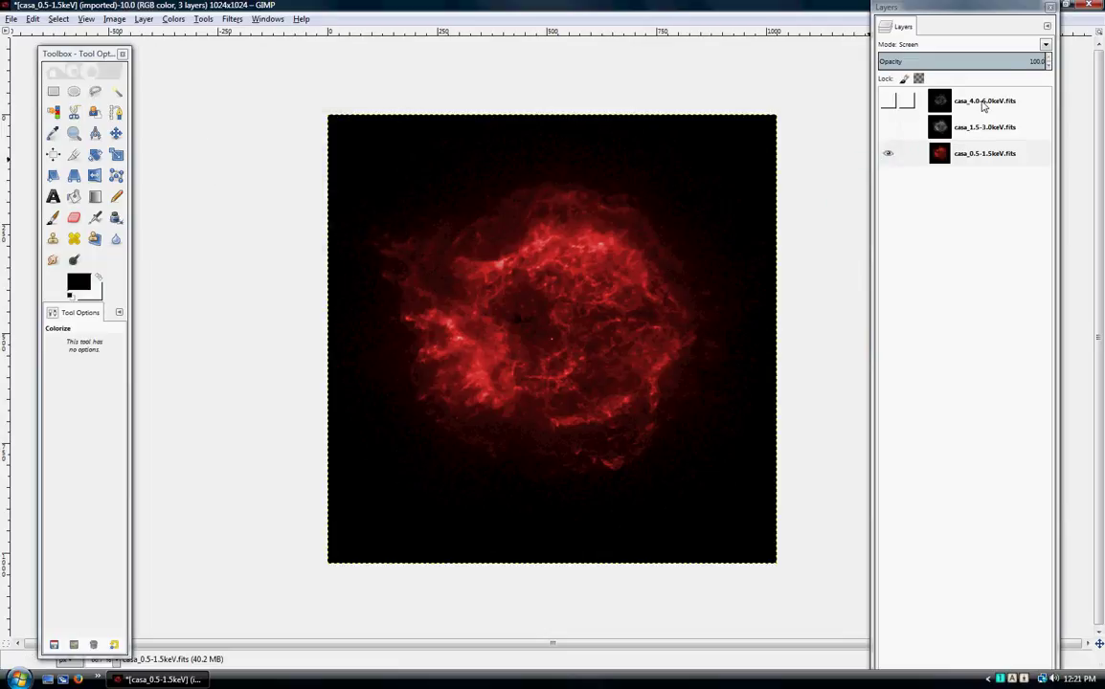
Step: Hide the red layer and colorize casa_1.5-3.0keV.fits green: hue 128, saturation 62, lightness -21
click(890, 159)
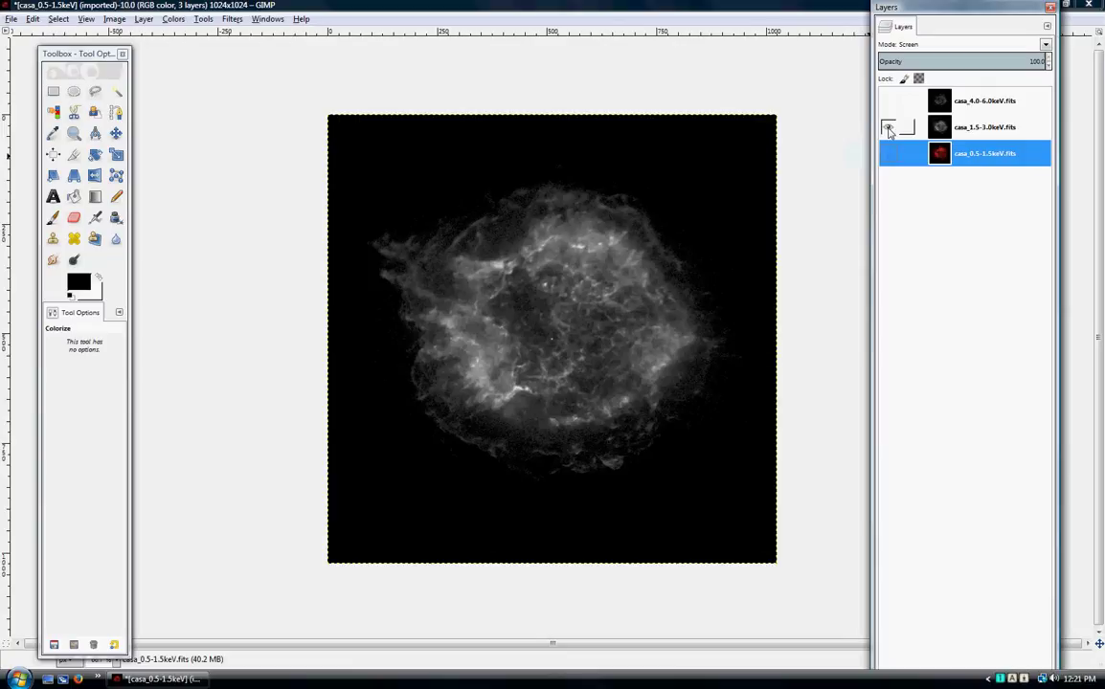
click(985, 133)
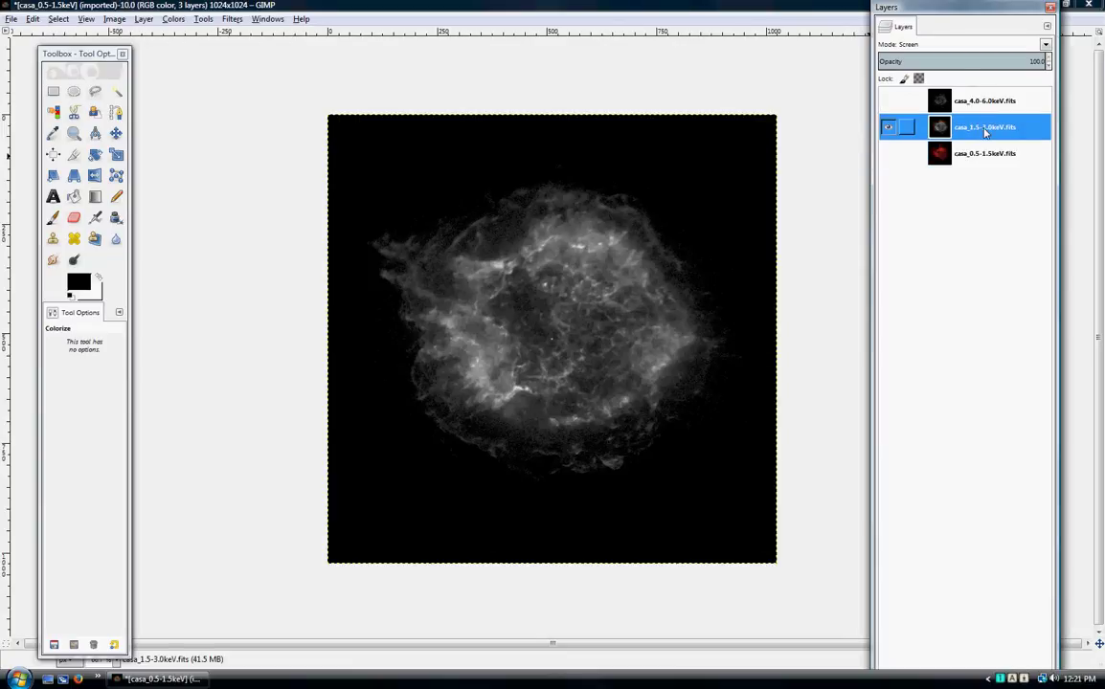
click(168, 19)
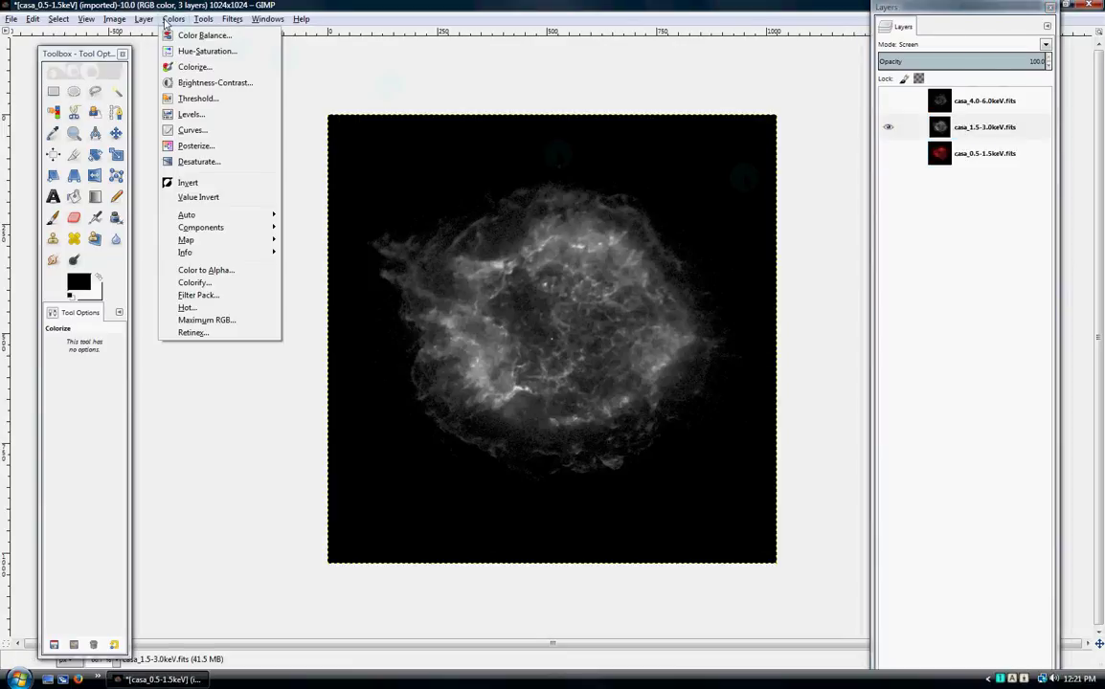
click(193, 67)
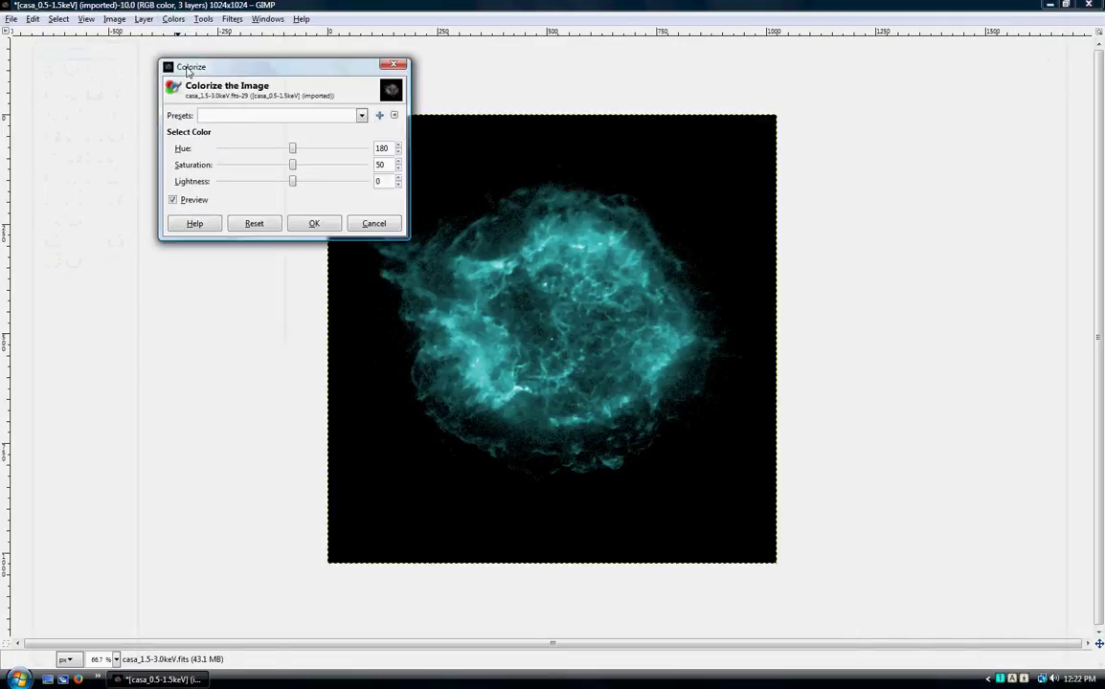
click(298, 153)
drag(299, 152, 278, 188)
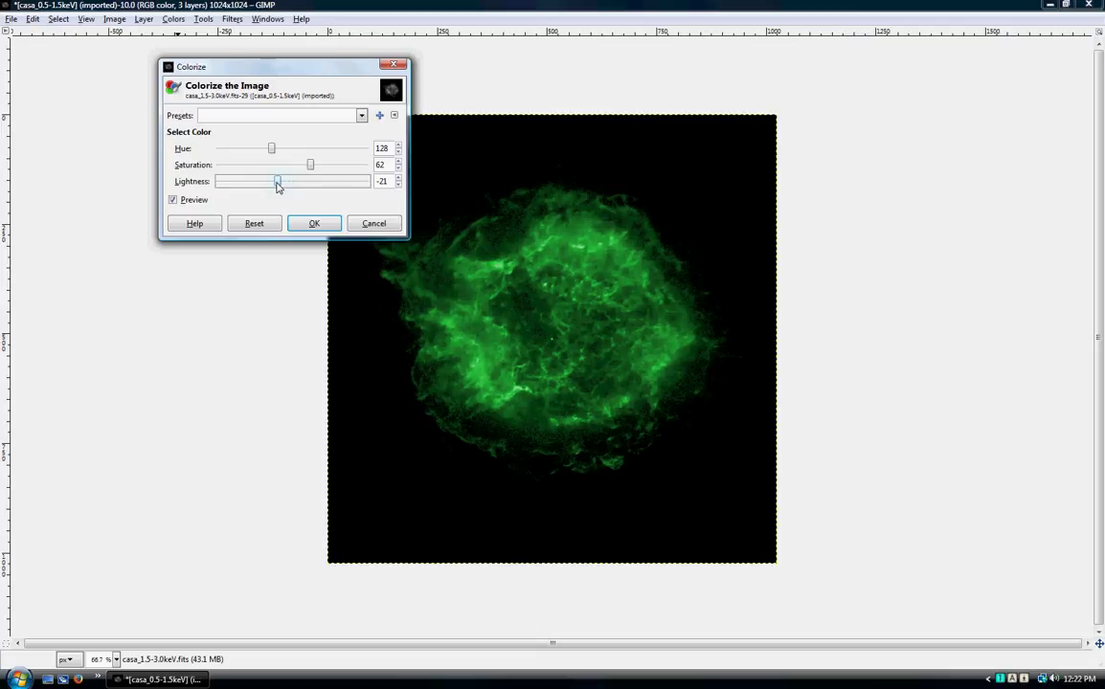
click(299, 224)
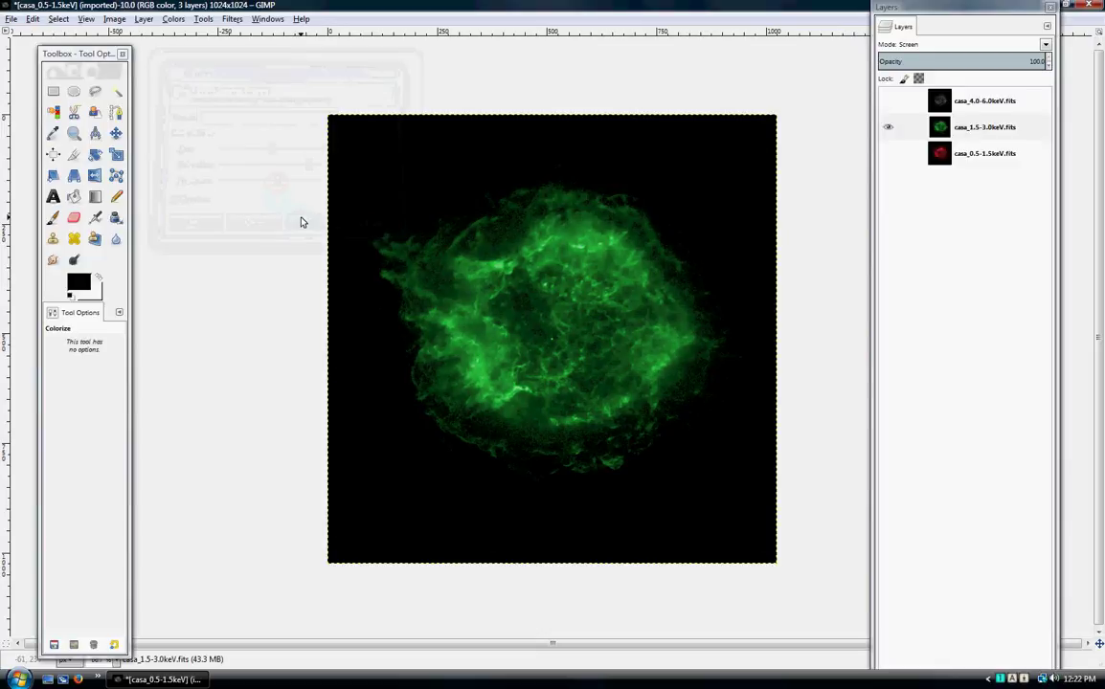
Step: Hide the green layer, then show casa_4.0-6.0keV.fits and colorize it with hue 227, saturation 68, lightness -3
click(887, 126)
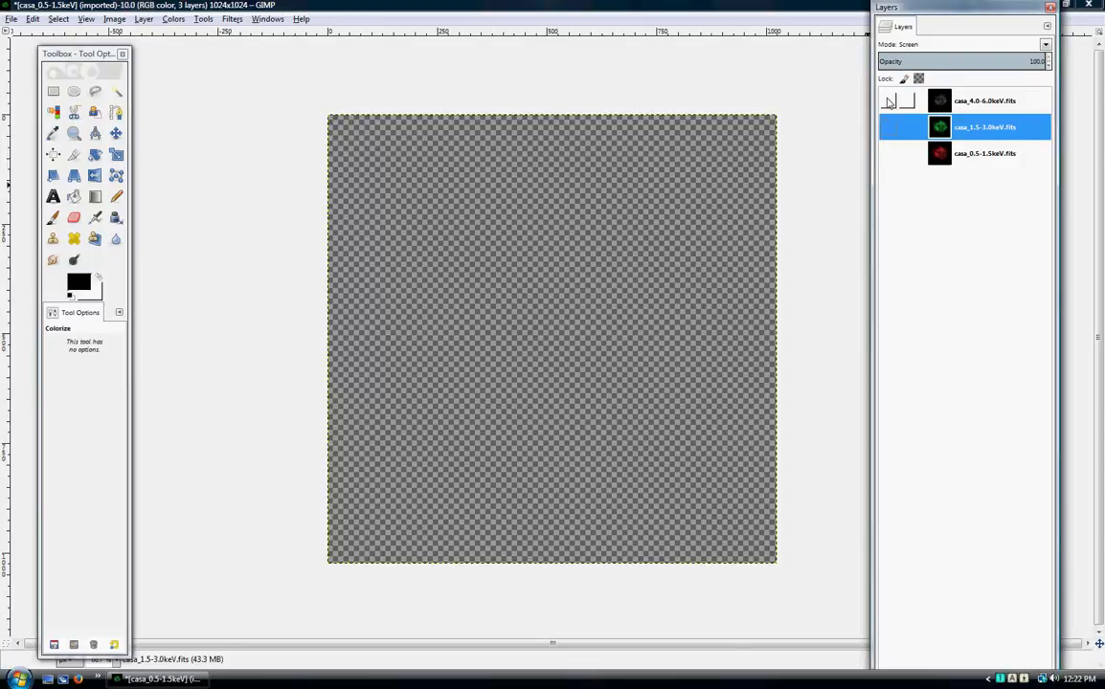
click(888, 99)
click(987, 105)
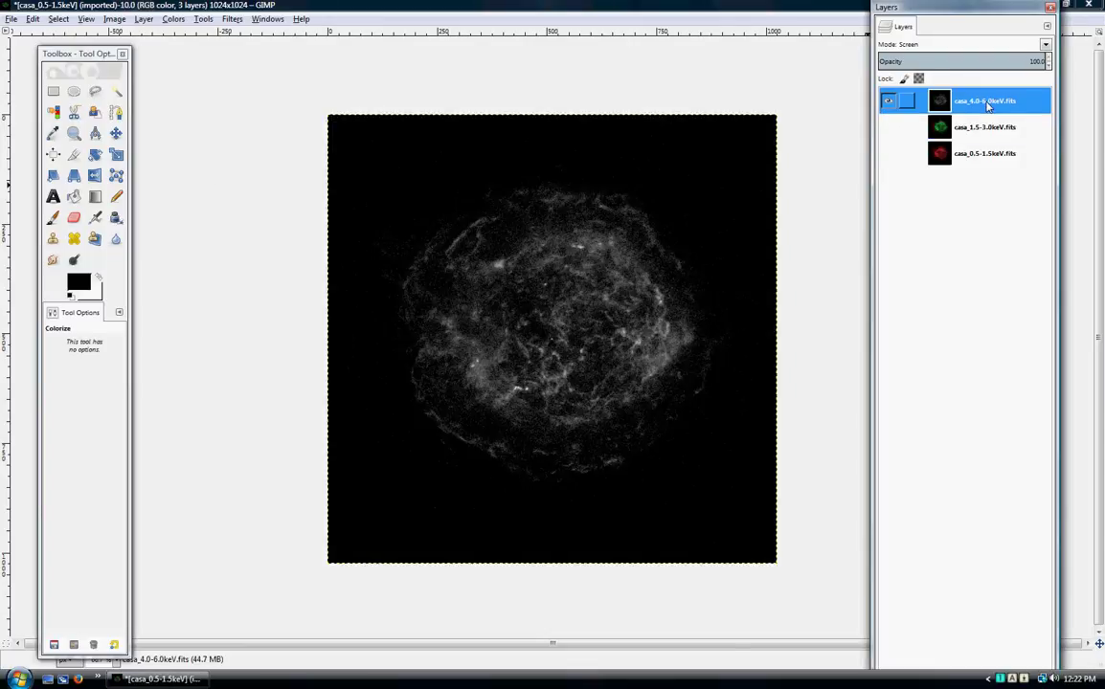
click(175, 20)
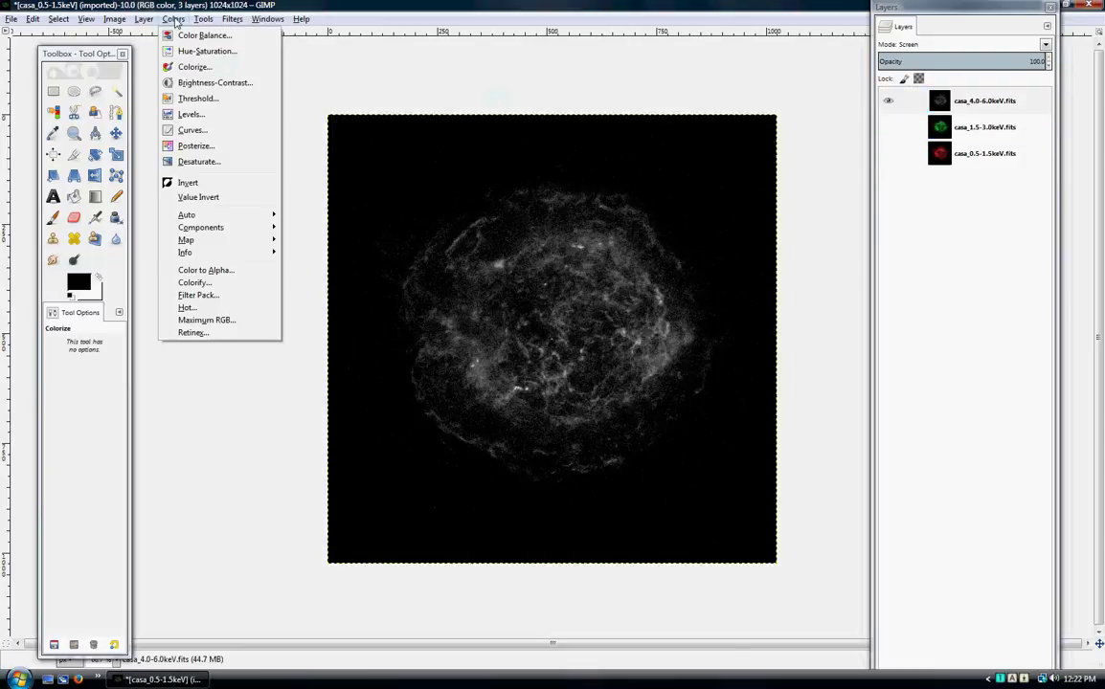
click(190, 66)
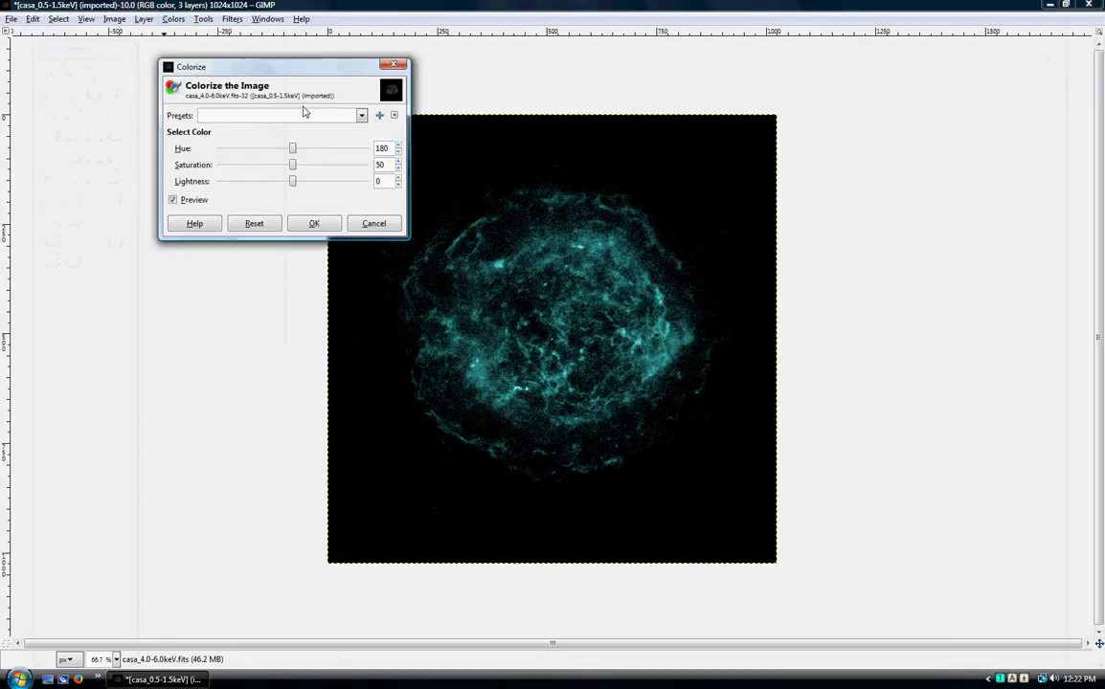
drag(292, 149, 292, 185)
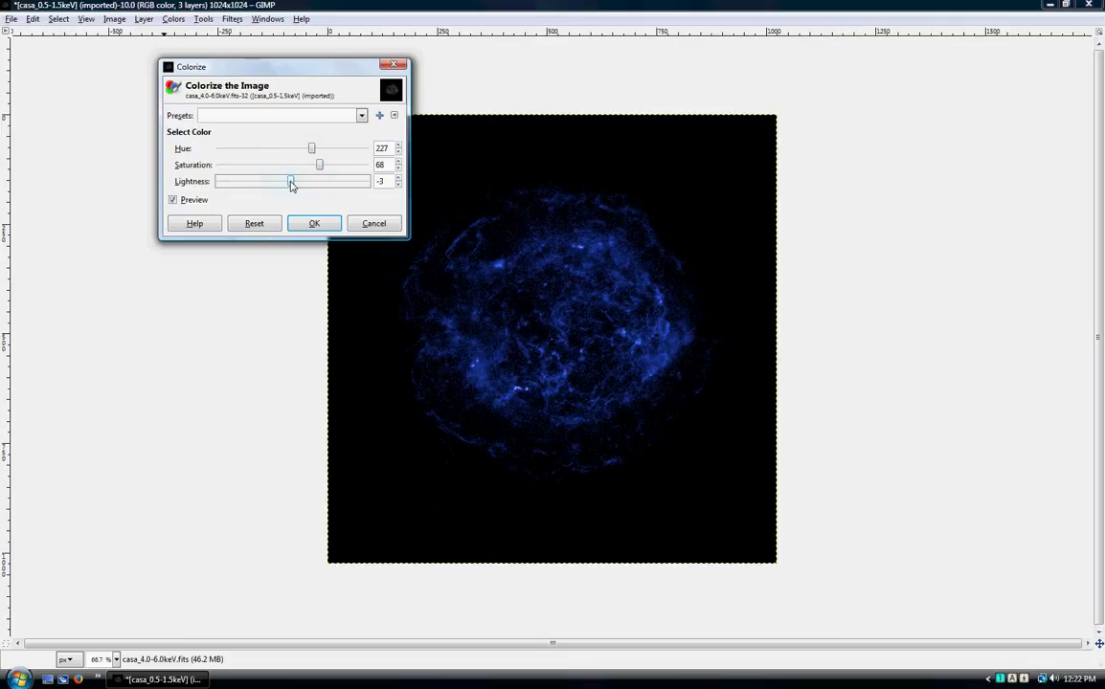
Step: Apply the blue tint, then show the green and red layers again
click(314, 223)
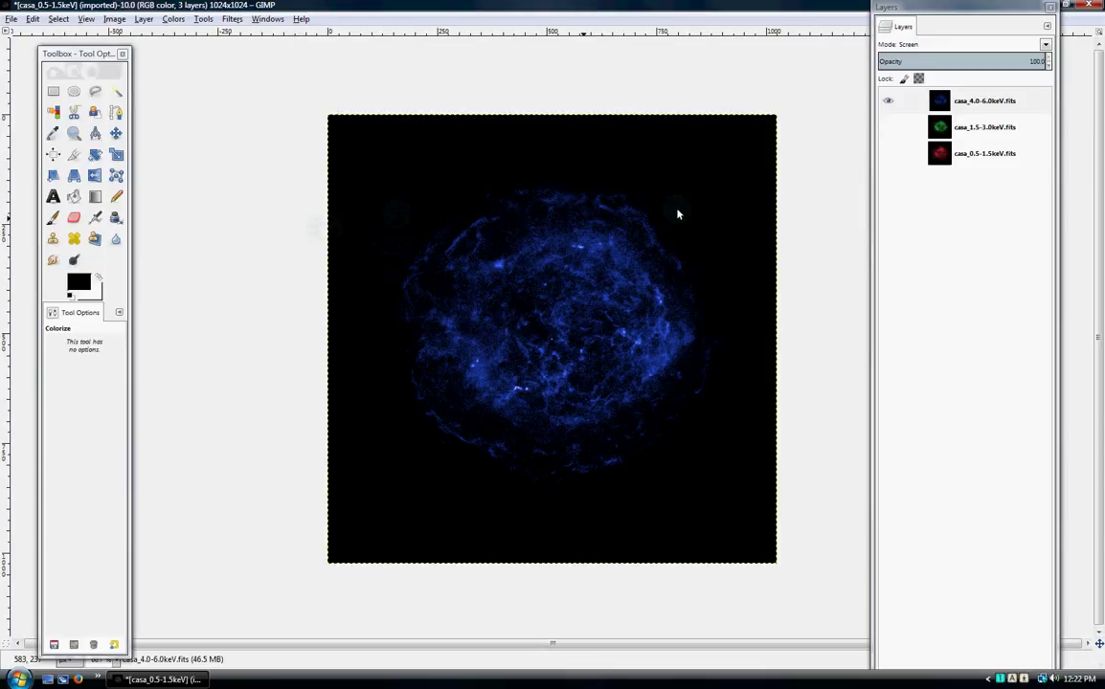
click(887, 128)
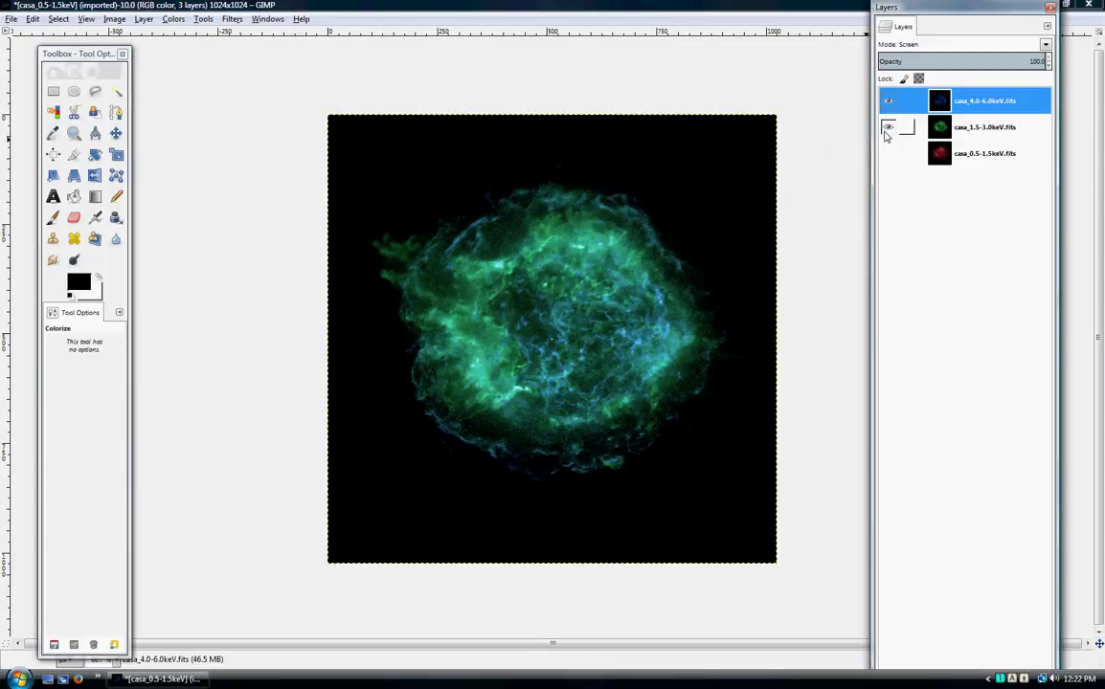
click(888, 154)
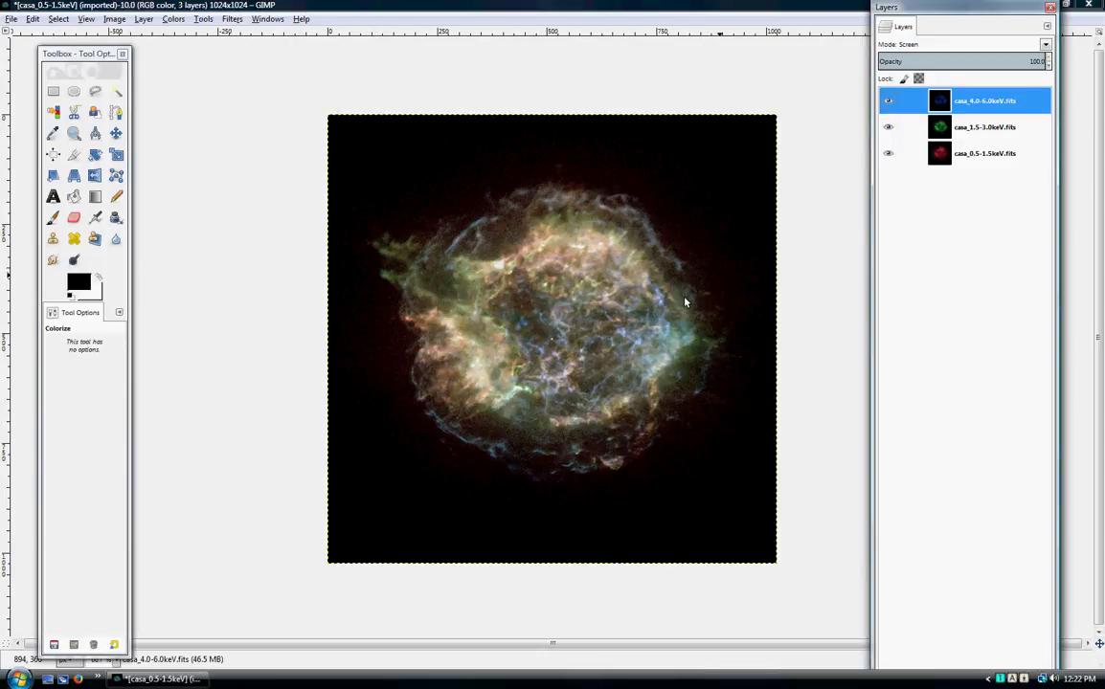